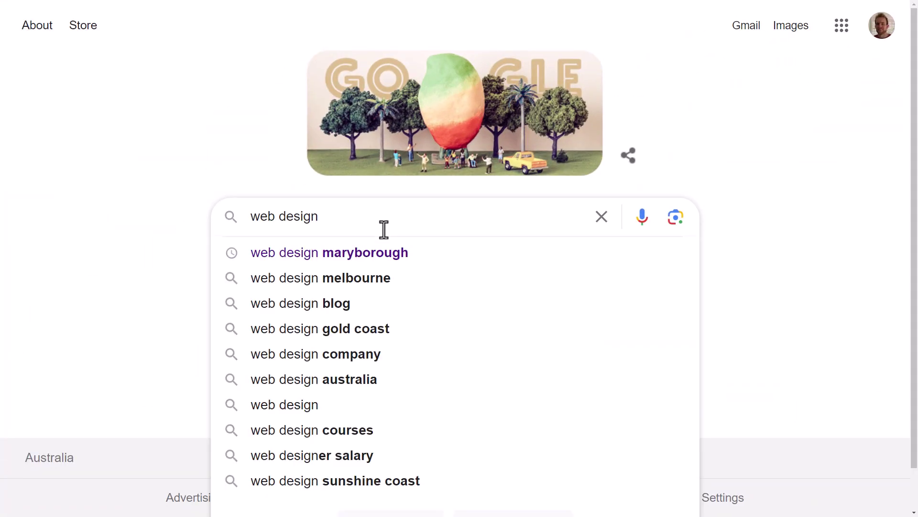
Extend the Google search text to 'web design tips'.
{"action": "type", "text": "tips"}
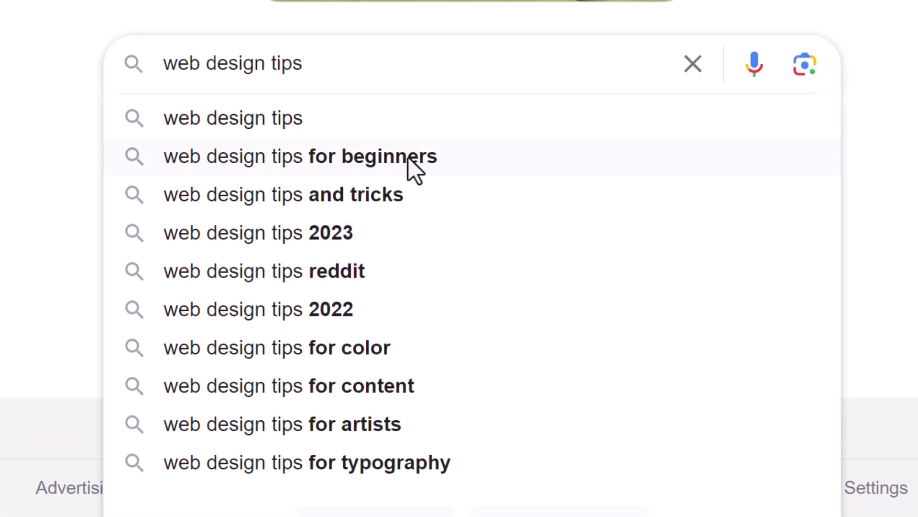
Run the 'web design tips' search and scroll to Related searches at the bottom.
{"action": "left_click", "coordinate": [195, 118]}
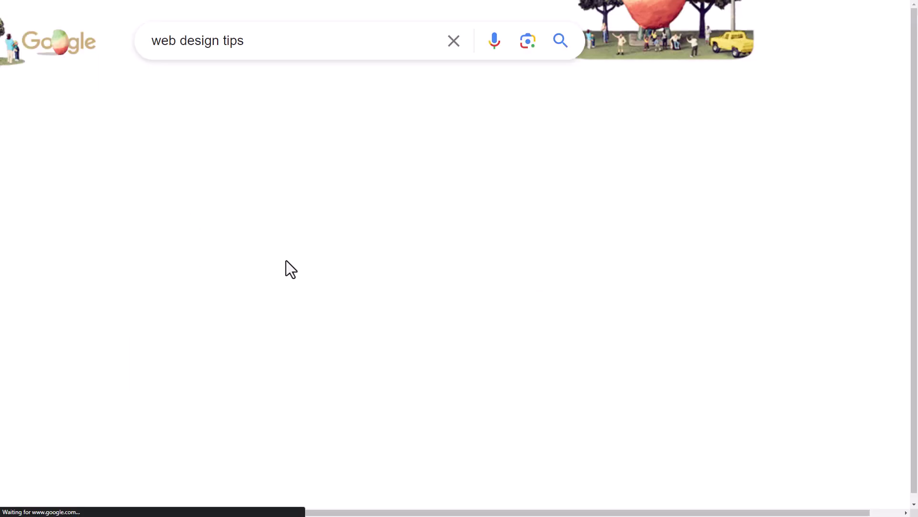
{"action": "left_click_drag", "start_coordinate": [914, 19], "coordinate": [899, 433]}
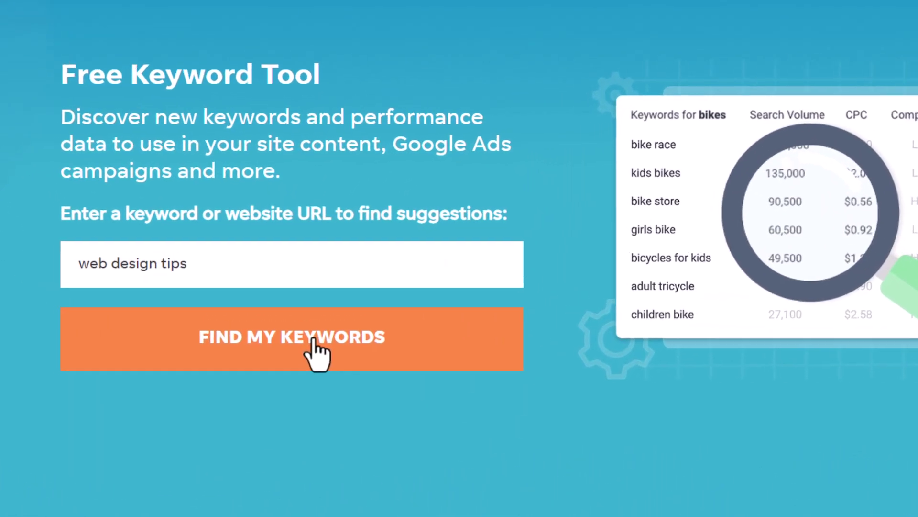
Get WordStream's United States results for 'web design tips', showing 720 monthly searches.
{"action": "left_click", "coordinate": [317, 359]}
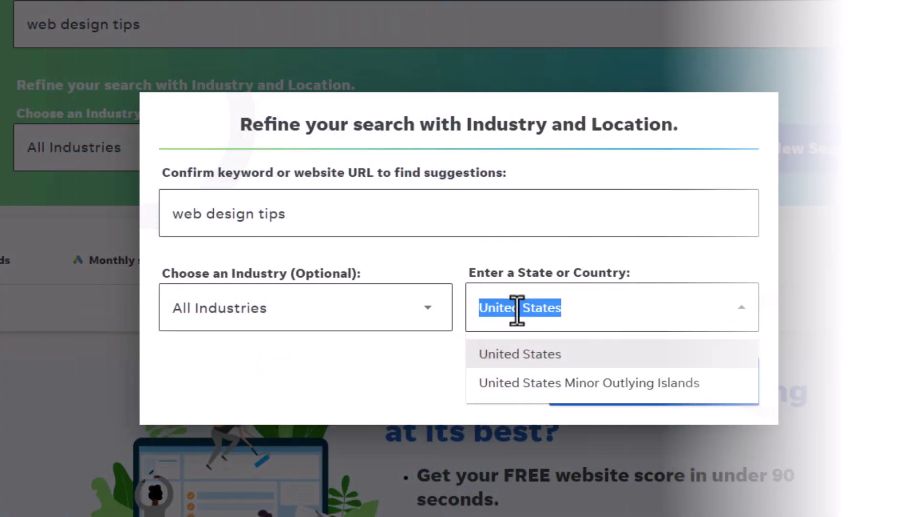
{"action": "left_click", "coordinate": [565, 294]}
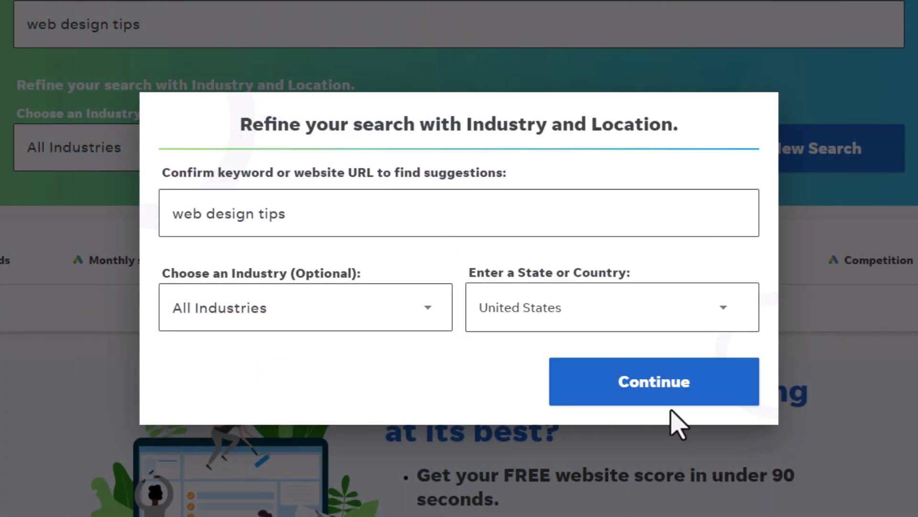
{"action": "left_click", "coordinate": [672, 397]}
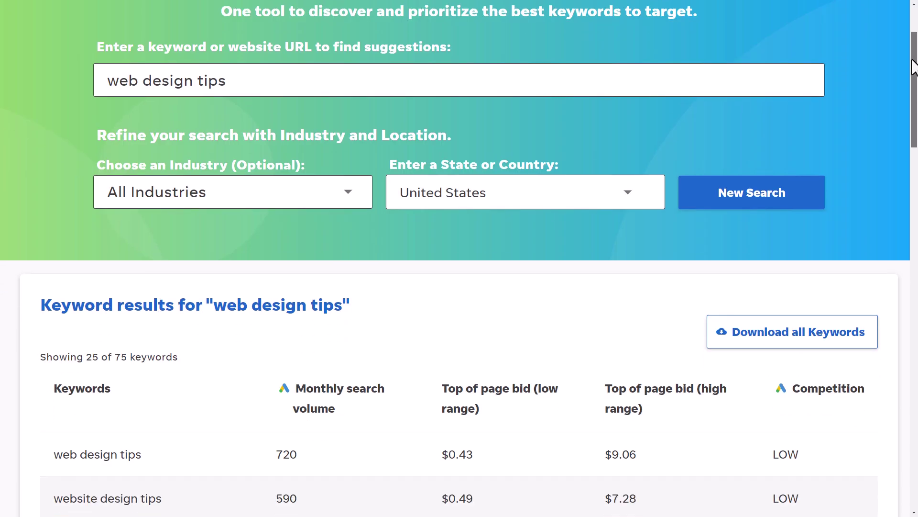
{"action": "left_click_drag", "start_coordinate": [912, 64], "coordinate": [908, 128]}
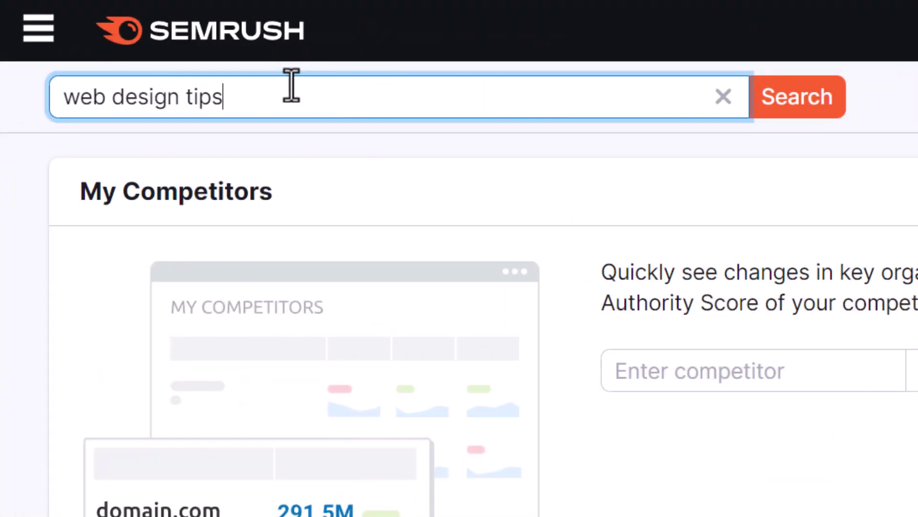
Look up 'web design tips' in Semrush and list all 372 keyword variations.
{"action": "left_click", "coordinate": [795, 117]}
{"action": "scroll", "coordinate": [914, 89], "scroll_direction": "down", "scroll_amount": 1}
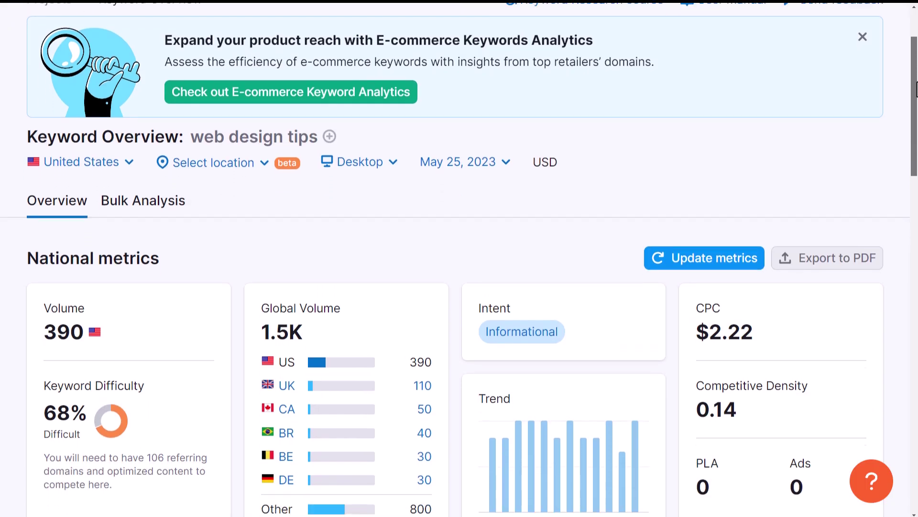
{"action": "left_click_drag", "start_coordinate": [915, 89], "coordinate": [916, 161]}
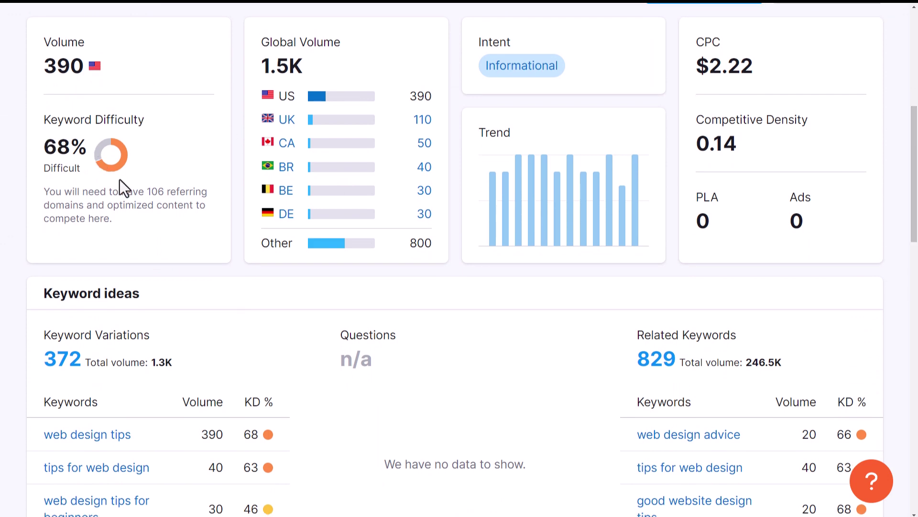
{"action": "scroll", "coordinate": [171, 226], "scroll_direction": "down", "scroll_amount": 4}
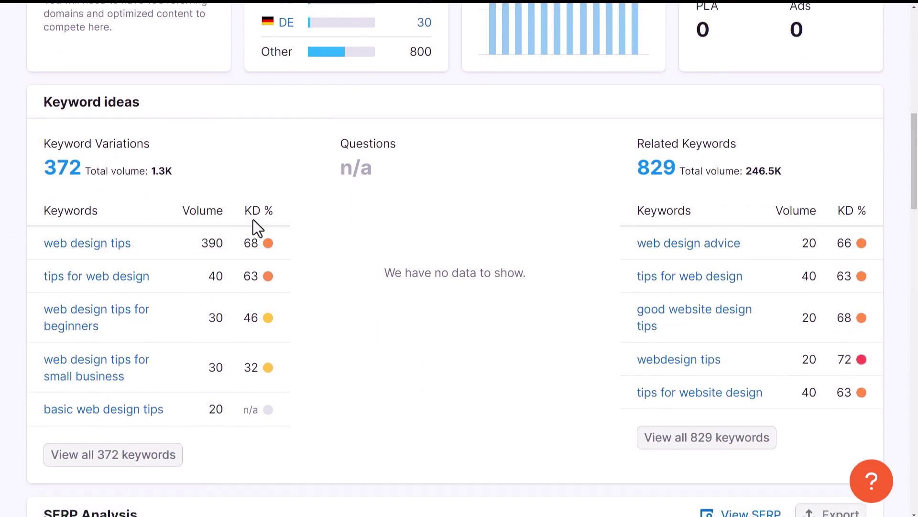
{"action": "left_click", "coordinate": [128, 445]}
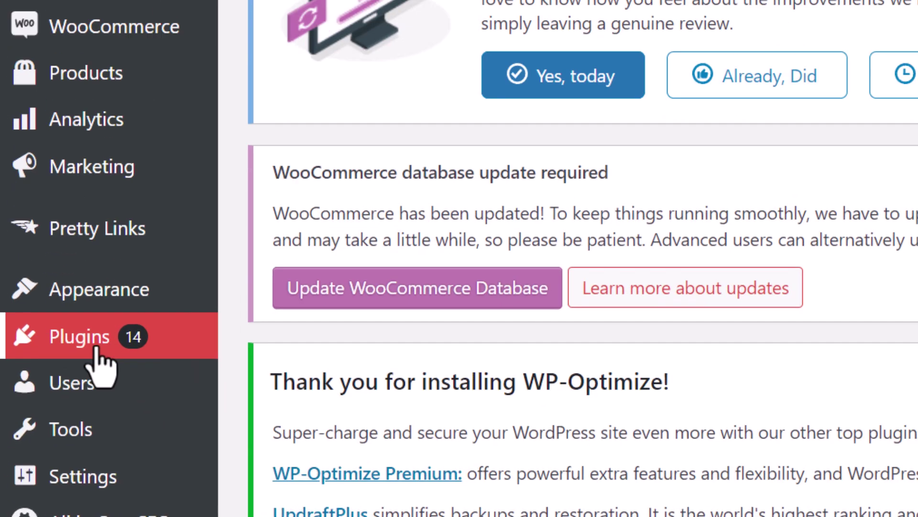
Search the Add New plugins page for 'all in one seo'.
{"action": "mouse_move", "coordinate": [49, 428]}
{"action": "left_click", "coordinate": [147, 444]}
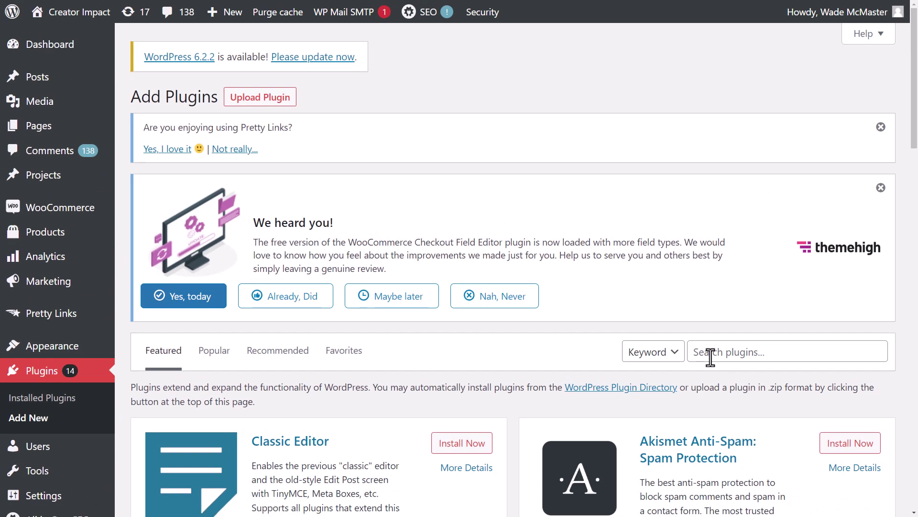
{"action": "left_click", "coordinate": [710, 356]}
{"action": "type", "text": "all in one s"}
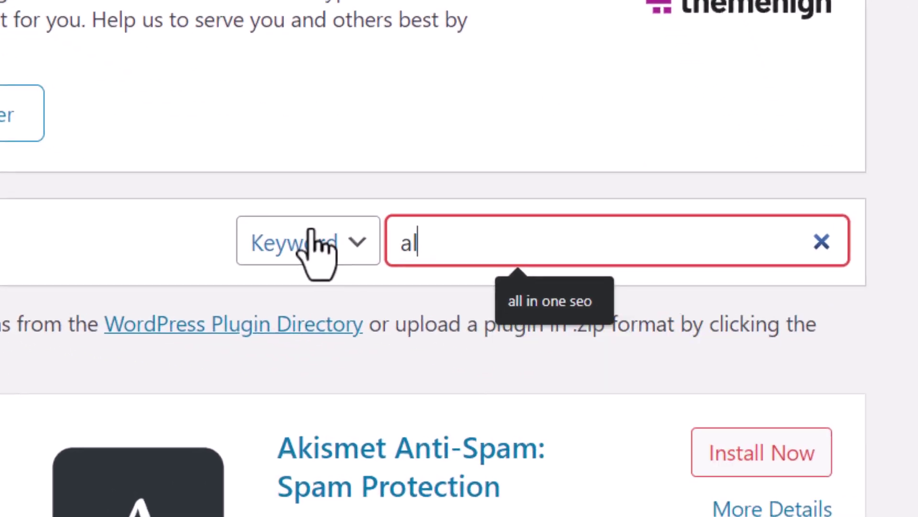
{"action": "type", "text": "eo"}
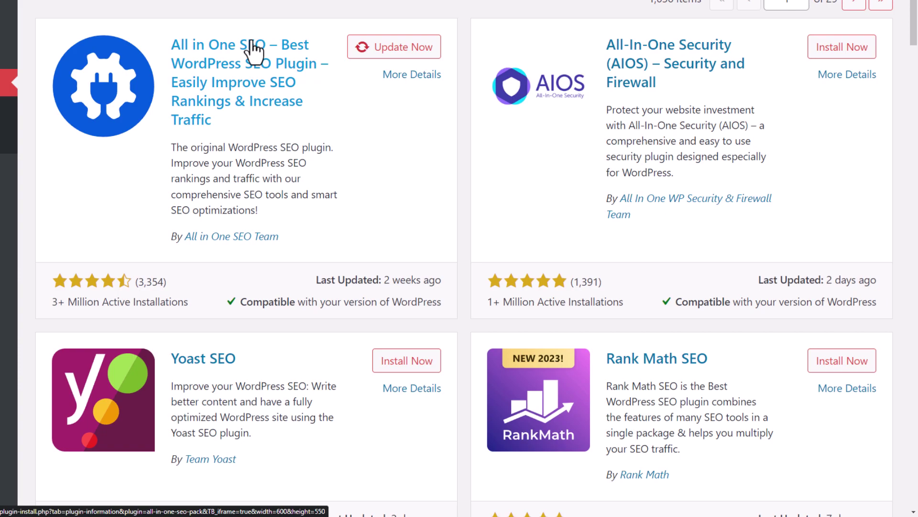
{"action": "scroll", "coordinate": [334, 237], "scroll_direction": "up", "scroll_amount": 5}
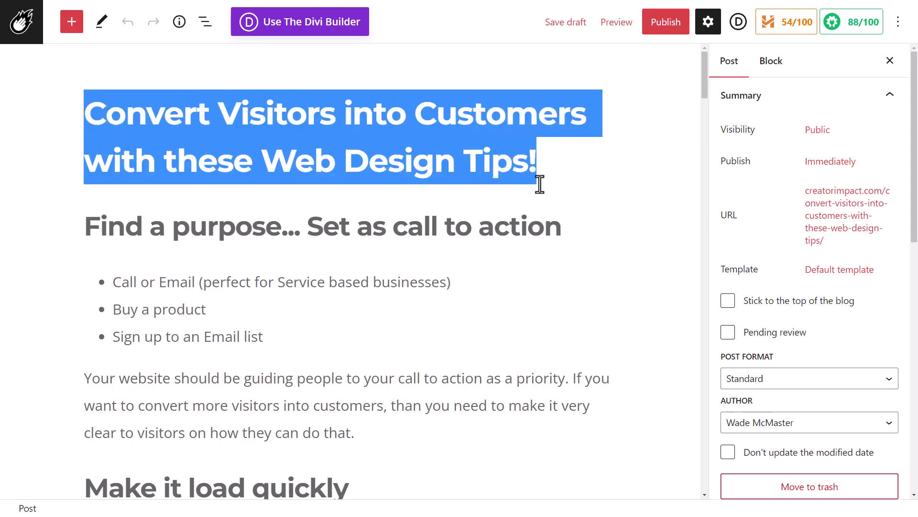
Type 'Web Design Tips for Beginners' as the post title, replacing the conversion-focused title.
{"action": "type", "text": "Webd"}
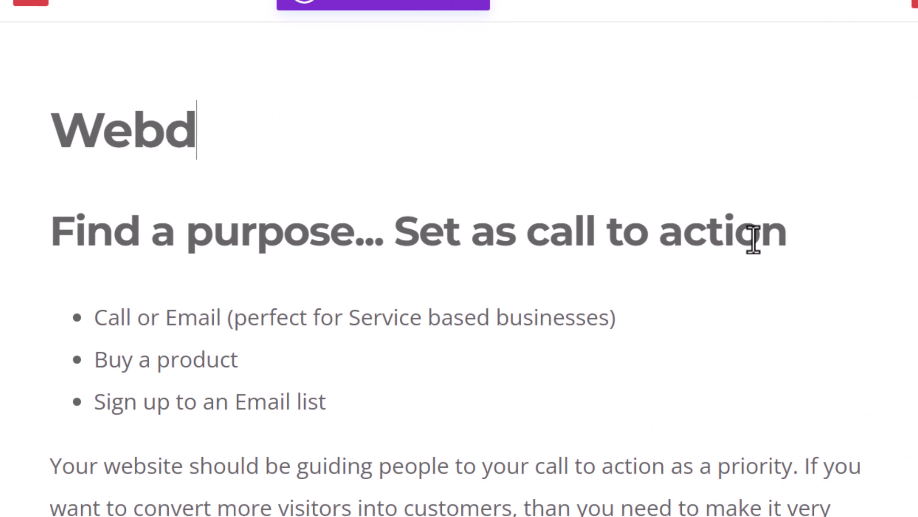
{"action": "key", "text": "BackSpace"}
{"action": "type", "text": "Design TIps fo"}
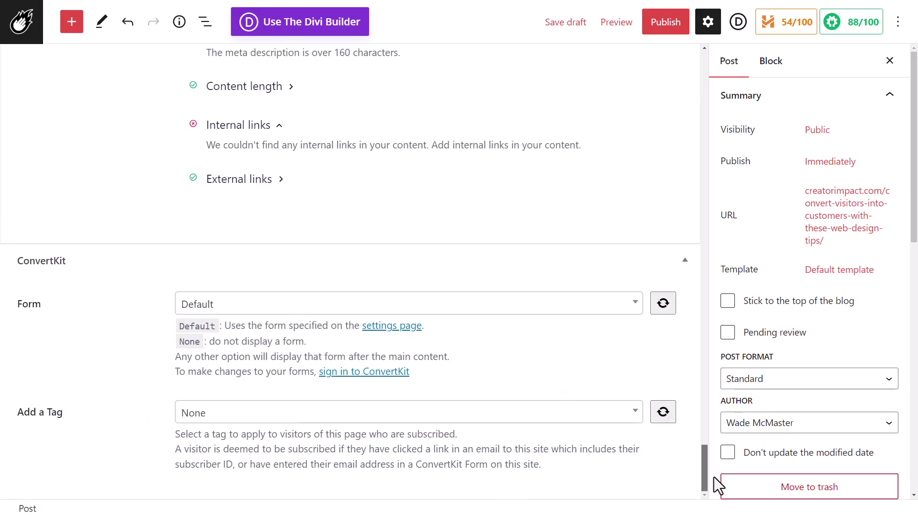
Replace the meta description's Post Content tag with the pasted phrase 'Web Design Tips for Beginners'.
{"action": "scroll", "coordinate": [491, 205], "scroll_direction": "up", "scroll_amount": 12}
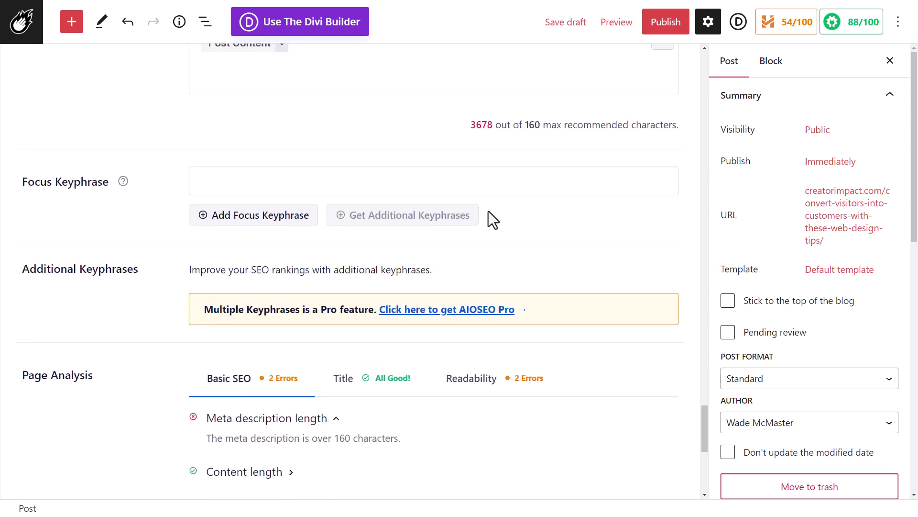
{"action": "scroll", "coordinate": [489, 210], "scroll_direction": "up", "scroll_amount": 7}
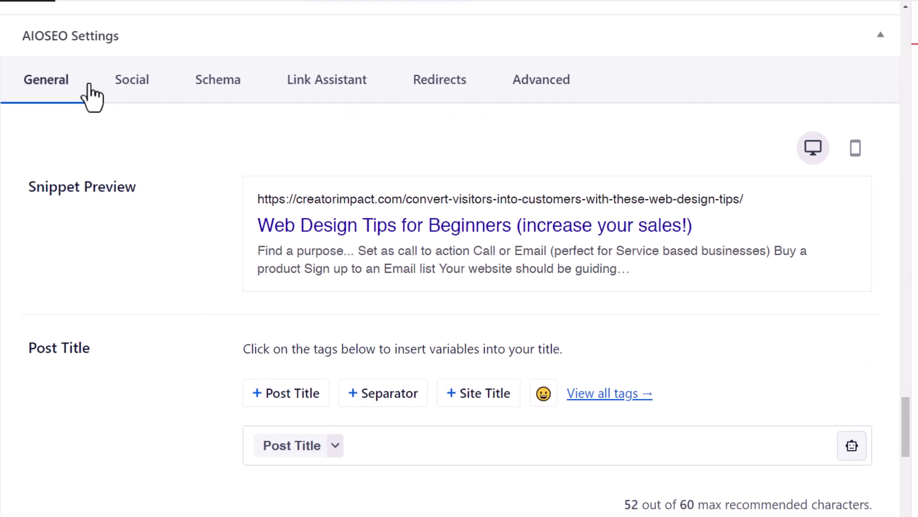
{"action": "scroll", "coordinate": [386, 353], "scroll_direction": "down", "scroll_amount": 2}
{"action": "left_click", "coordinate": [362, 337]}
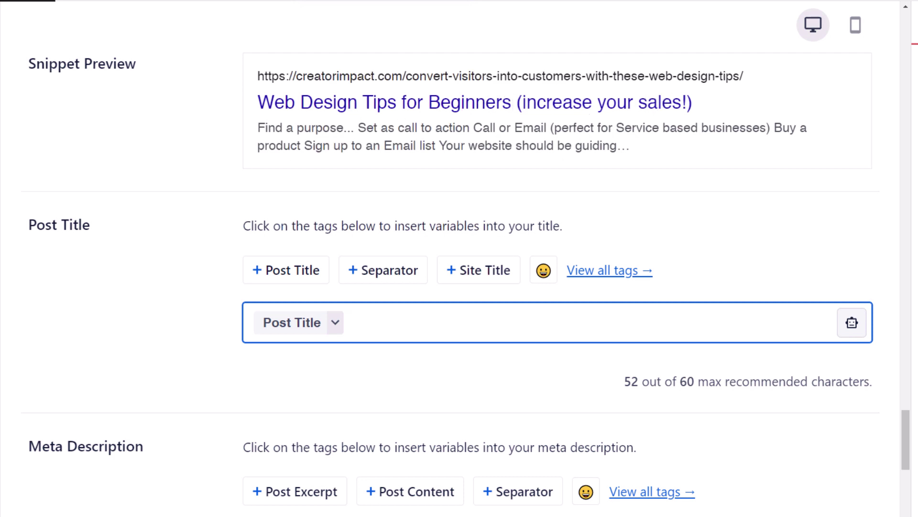
{"action": "scroll", "coordinate": [532, 236], "scroll_direction": "down", "scroll_amount": 4}
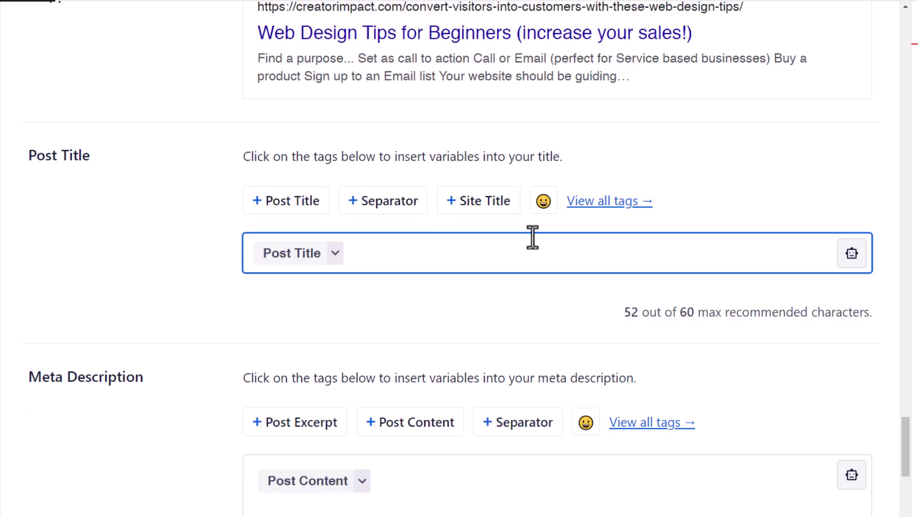
{"action": "left_click", "coordinate": [406, 383]}
{"action": "key", "text": "BackSpace"}
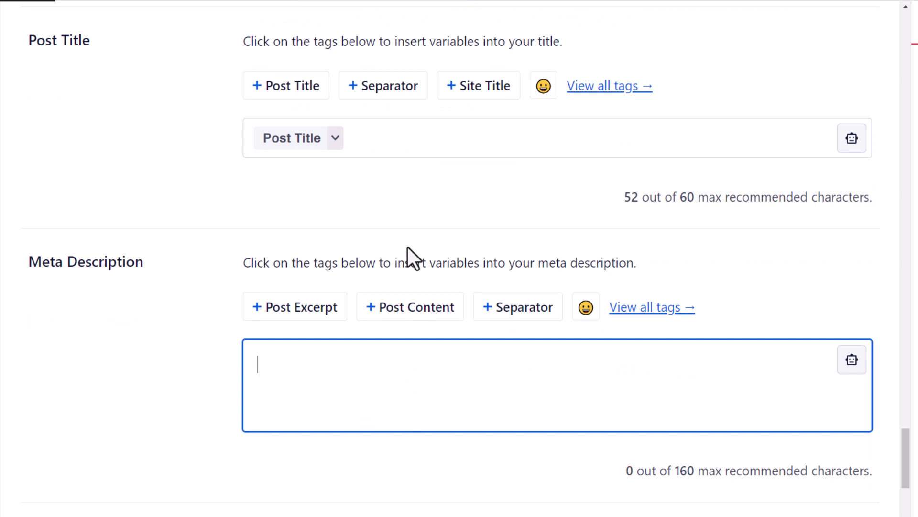
{"action": "key", "text": "ctrl+v"}
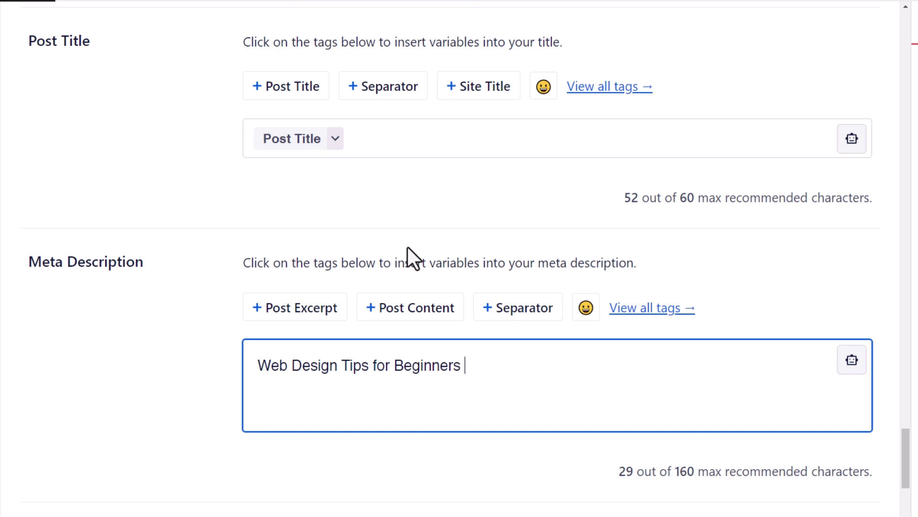
Write the description: 'Use these Web Design Tips for Beginners to increase sales on your website…'.
{"action": "left_click", "coordinate": [260, 368]}
{"action": "type", "text": "INcrease your sales online with th"}
{"action": "key", "text": "BackSpace"}
{"action": "key", "text": "BackSpace"}
{"action": "key", "text": "BackSpace"}
{"action": "key", "text": "BackSpace"}
{"action": "key", "text": "BackSpace"}
{"action": "key", "text": "BackSpace"}
{"action": "key", "text": "BackSpace"}
{"action": "key", "text": "BackSpace"}
{"action": "key", "text": "BackSpace"}
{"action": "key", "text": "BackSpace"}
{"action": "key", "text": "BackSpace"}
{"action": "key", "text": "BackSpace"}
{"action": "key", "text": "BackSpace"}
{"action": "key", "text": "BackSpace"}
{"action": "key", "text": "BackSpace"}
{"action": "key", "text": "BackSpace"}
{"action": "key", "text": "BackSpace"}
{"action": "key", "text": "BackSpace"}
{"action": "key", "text": "BackSpace"}
{"action": "key", "text": "BackSpace"}
{"action": "type", "text": "Use these"}
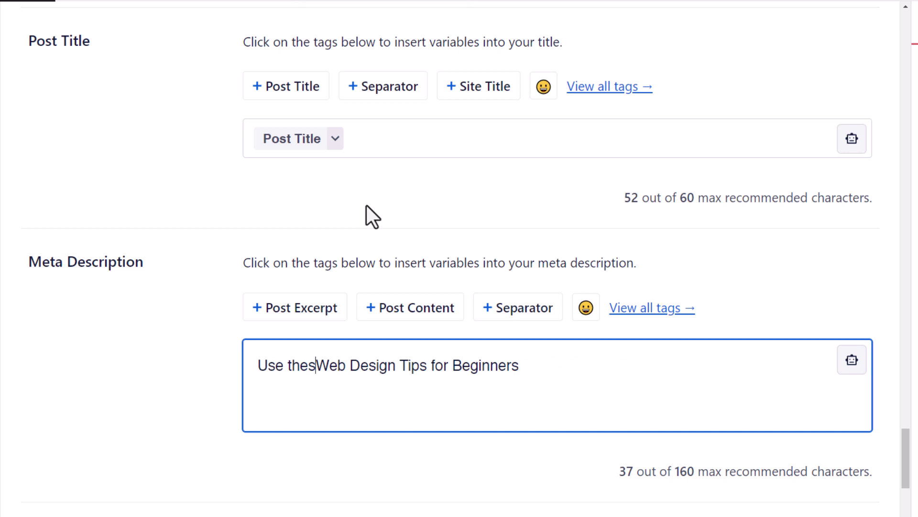
{"action": "key", "text": "End"}
{"action": "type", "text": "to increase sales on yoru website"}
{"action": "key", "text": "BackSpace"}
{"action": "key", "text": "BackSpace"}
{"action": "key", "text": "BackSpace"}
{"action": "key", "text": "BackSpace"}
{"action": "key", "text": "BackSpace"}
{"action": "key", "text": "BackSpace"}
{"action": "key", "text": "BackSpace"}
{"action": "key", "text": "BackSpace"}
{"action": "key", "text": "BackSpace"}
{"action": "key", "text": "BackSpace"}
{"action": "type", "text": "ur website and make it more user-friendy. Dead simple and easy to follow tips."}
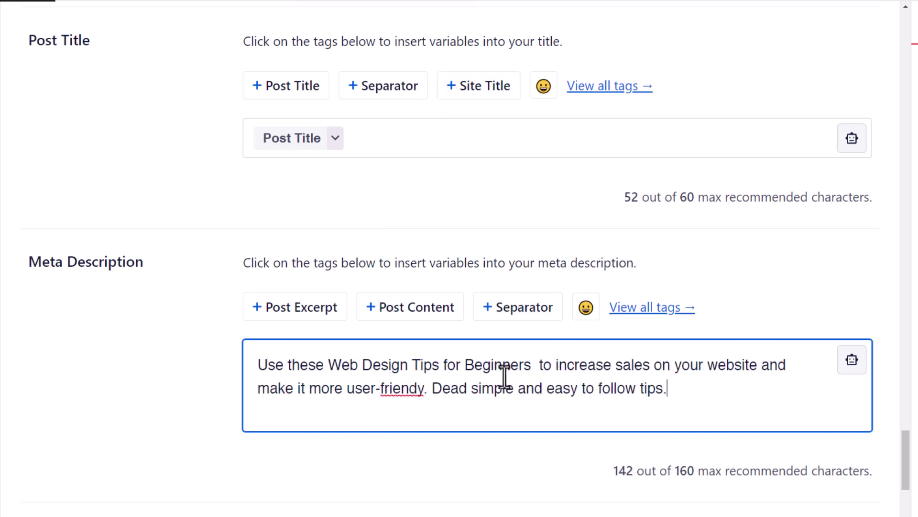
{"action": "left_click", "coordinate": [538, 366]}
{"action": "key", "text": "BackSpace"}
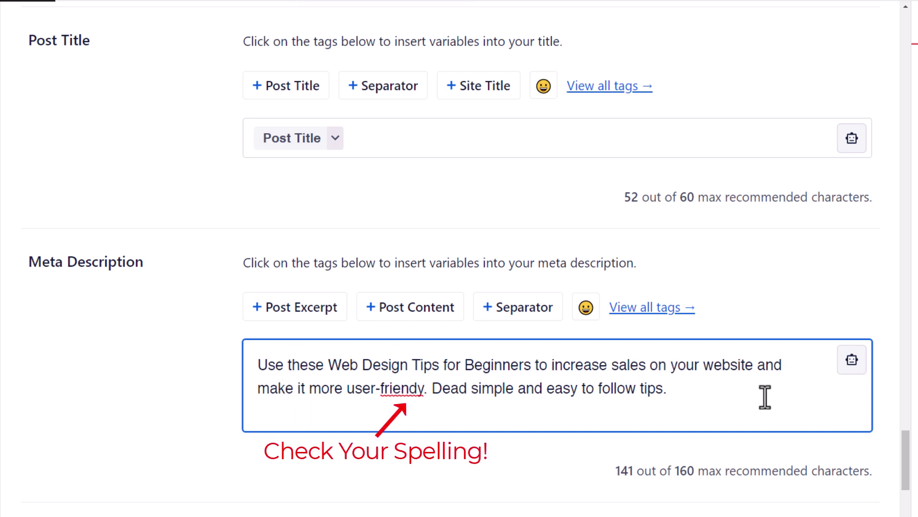
Check the counters: description 141 of 160 characters, SEO title under 60.
{"action": "left_click_drag", "start_coordinate": [327, 365], "coordinate": [532, 365]}
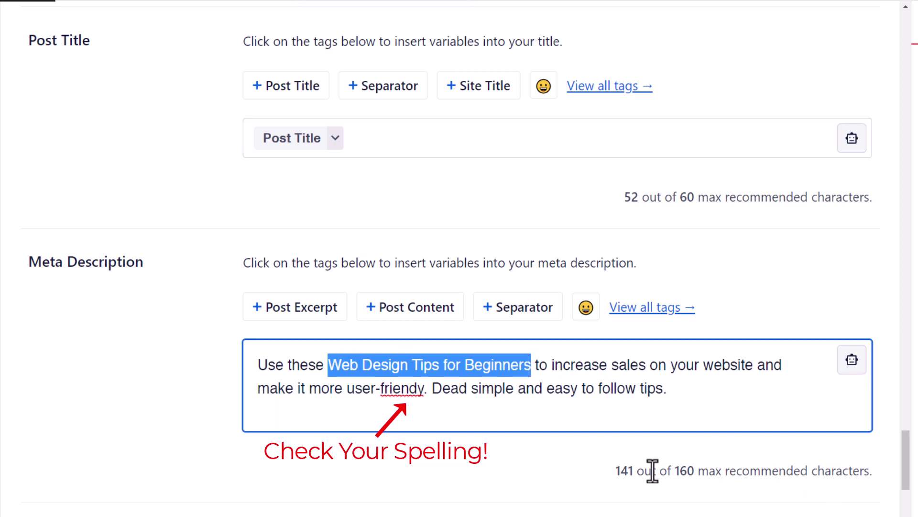
{"action": "double_click", "coordinate": [623, 470]}
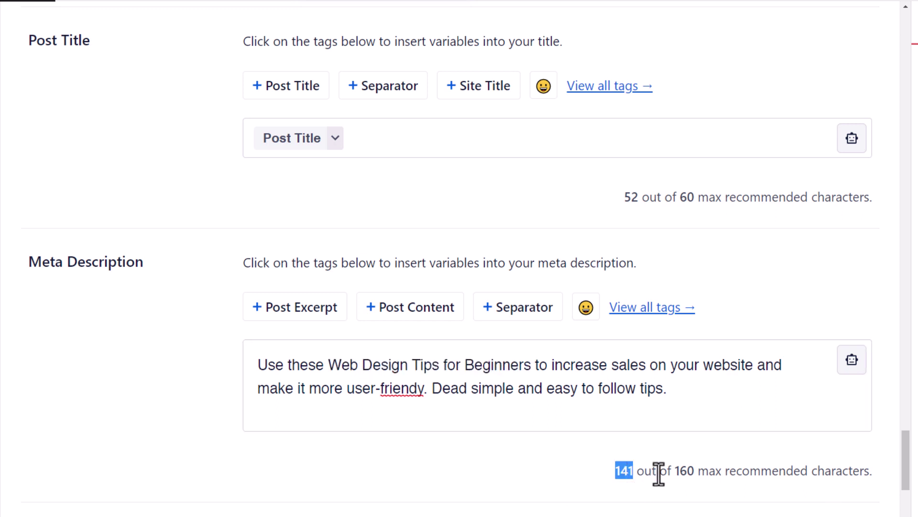
{"action": "left_click_drag", "start_coordinate": [680, 471], "coordinate": [701, 475]}
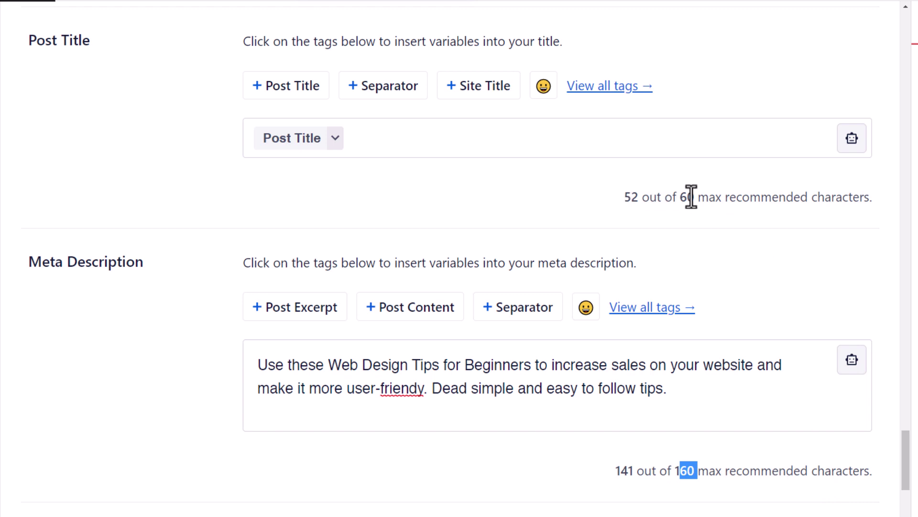
{"action": "scroll", "coordinate": [674, 254], "scroll_direction": "up", "scroll_amount": 4}
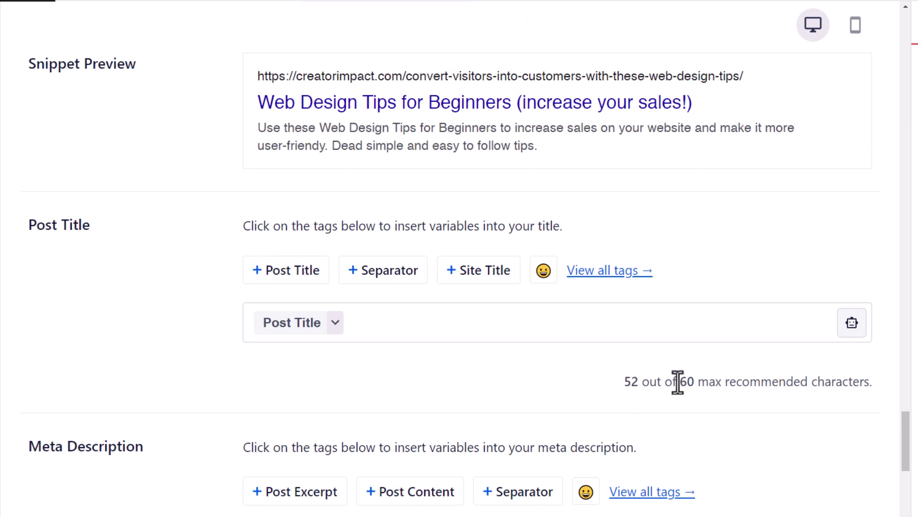
{"action": "left_click_drag", "start_coordinate": [678, 381], "coordinate": [695, 382]}
{"action": "scroll", "coordinate": [694, 383], "scroll_direction": "down", "scroll_amount": 4}
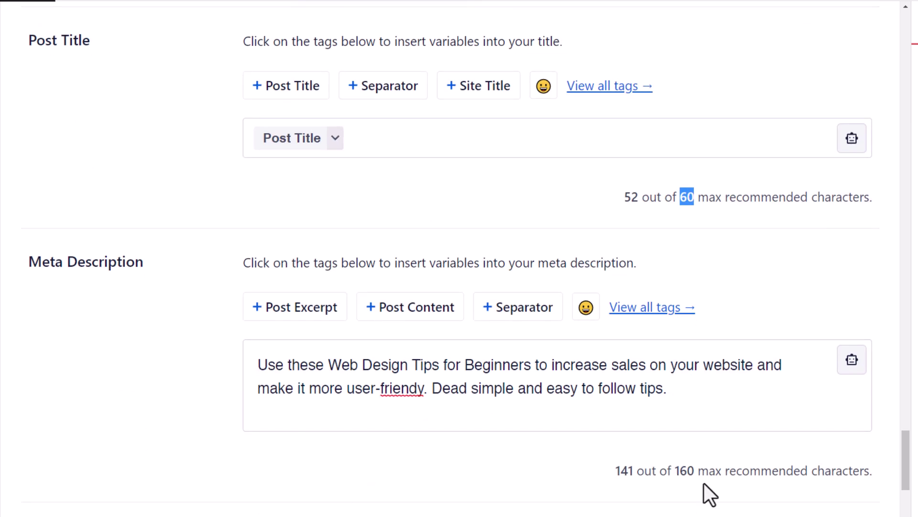
{"action": "left_click_drag", "start_coordinate": [694, 471], "coordinate": [673, 471]}
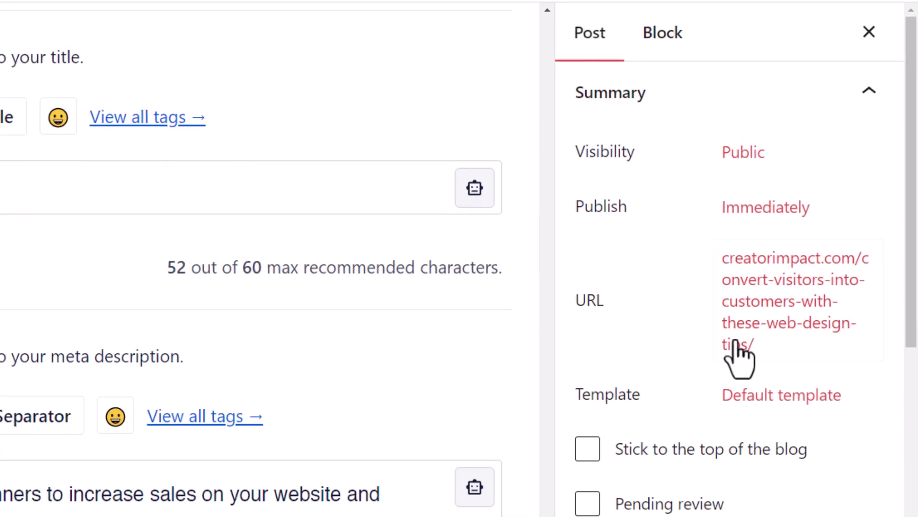
Delete '-increase-your-sales' from the permalink, leaving web-design-tips-for-beginners.
{"action": "left_click", "coordinate": [817, 319]}
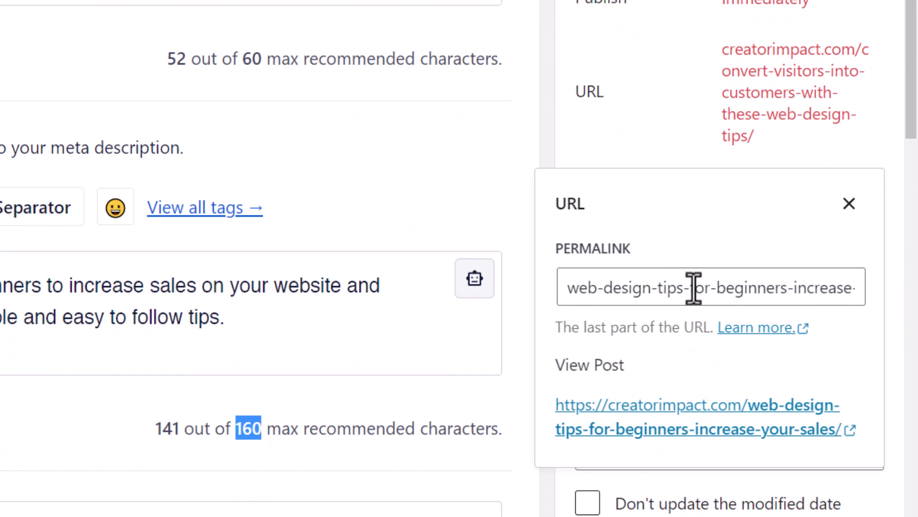
{"action": "left_click_drag", "start_coordinate": [564, 287], "coordinate": [859, 290]}
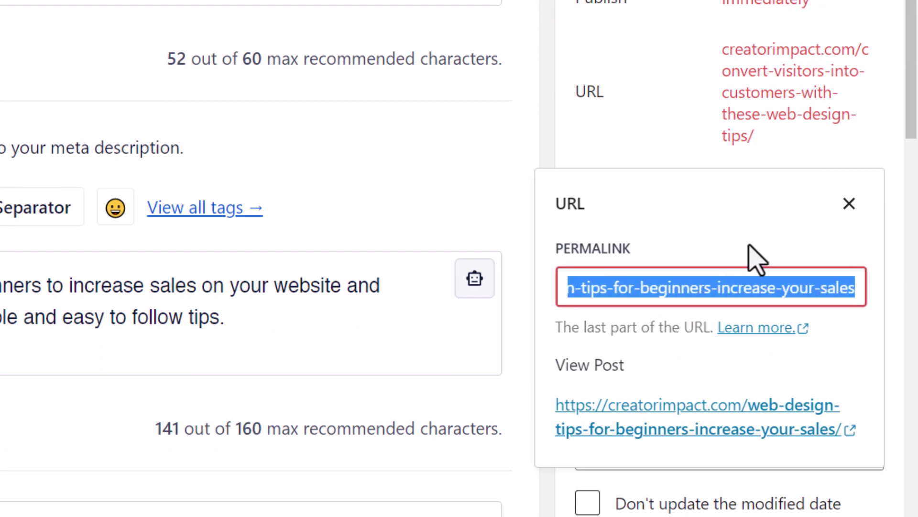
{"action": "left_click_drag", "start_coordinate": [708, 287], "coordinate": [856, 287]}
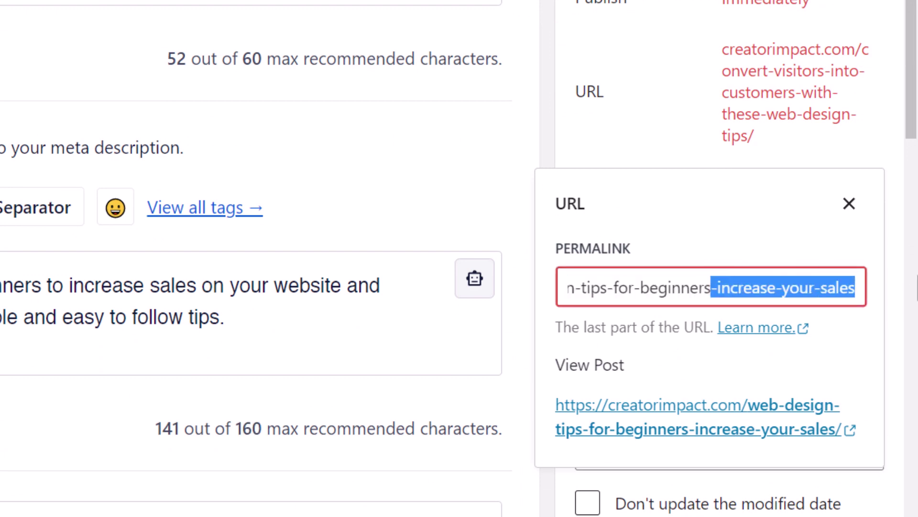
{"action": "key", "text": "BackSpace"}
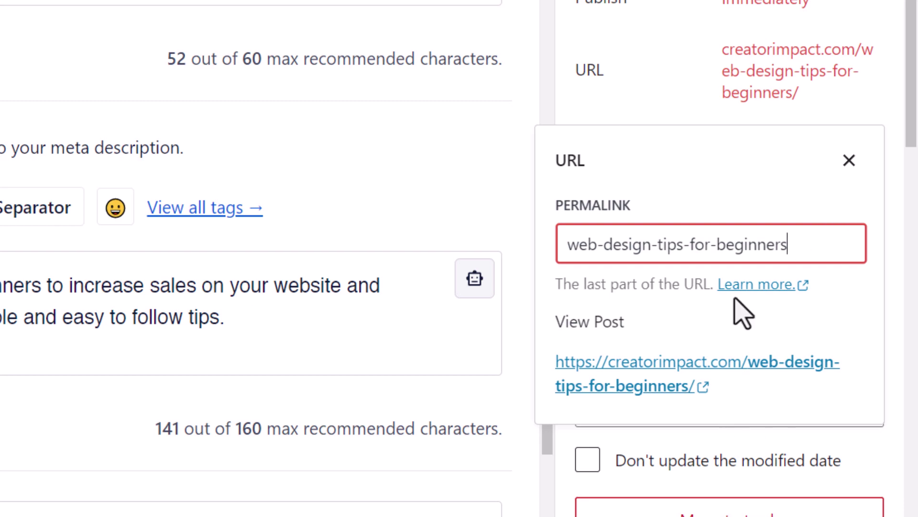
{"action": "left_click", "coordinate": [651, 103]}
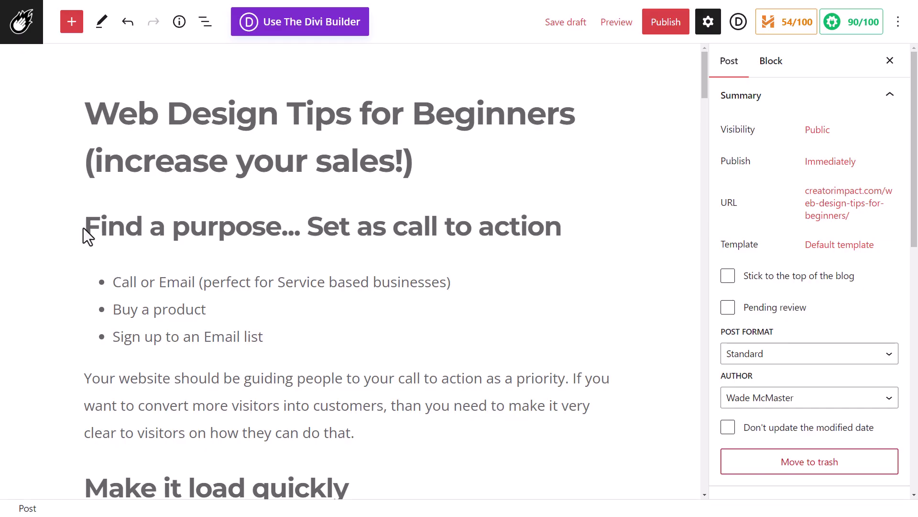
Above 'Find a purpose', add 'Need to increase sales on your blog or website?' and 'I can help.'.
{"action": "left_click", "coordinate": [86, 227]}
{"action": "key", "text": "Return"}
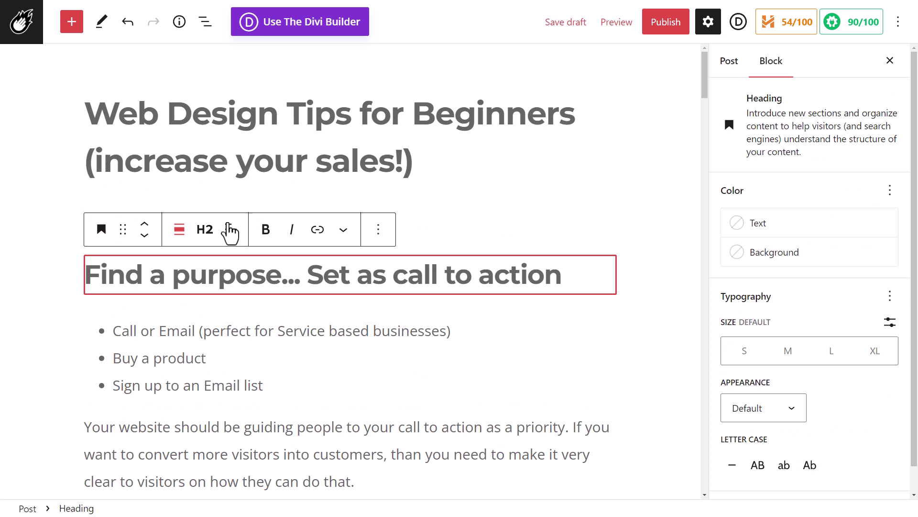
{"action": "left_click", "coordinate": [446, 217]}
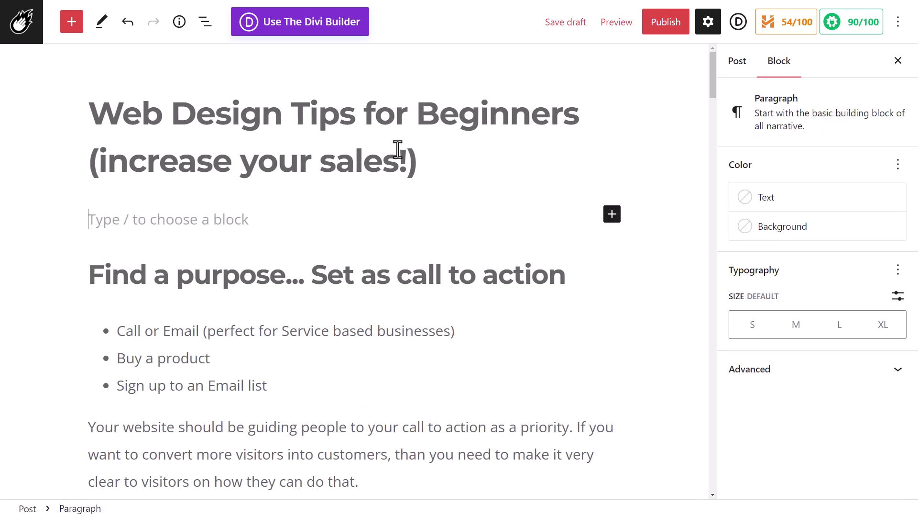
{"action": "type", "text": "Need to increase sales on your blog or website?"}
{"action": "key", "text": "Return"}
{"action": "type", "text": "Need some nb"}
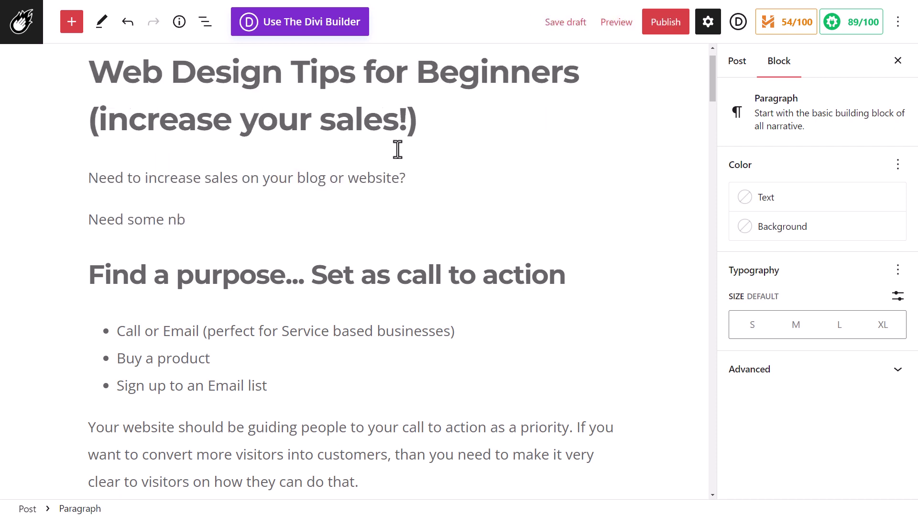
{"action": "key", "text": "BackSpace"}
{"action": "key", "text": "BackSpace"}
{"action": "key", "text": "BackSpace"}
{"action": "key", "text": "BackSpace"}
{"action": "key", "text": "BackSpace"}
{"action": "key", "text": "BackSpace"}
{"action": "key", "text": "BackSpace"}
{"action": "key", "text": "BackSpace"}
{"action": "key", "text": "BackSpace"}
{"action": "key", "text": "BackSpace"}
{"action": "key", "text": "BackSpace"}
{"action": "key", "text": "BackSpace"}
{"action": "type", "text": "I can help."}
{"action": "key", "text": "Return"}
Add the 'simple Web Design Tips for Beginners' sentence and 'So let's get into it!', fixing spacing.
{"action": "type", "text": "I have some easy to follow, simple Web Design Tips for Beginners  that anyone can follow."}
{"action": "key", "text": "Return"}
{"action": "type", "text": "So let's get into it!"}
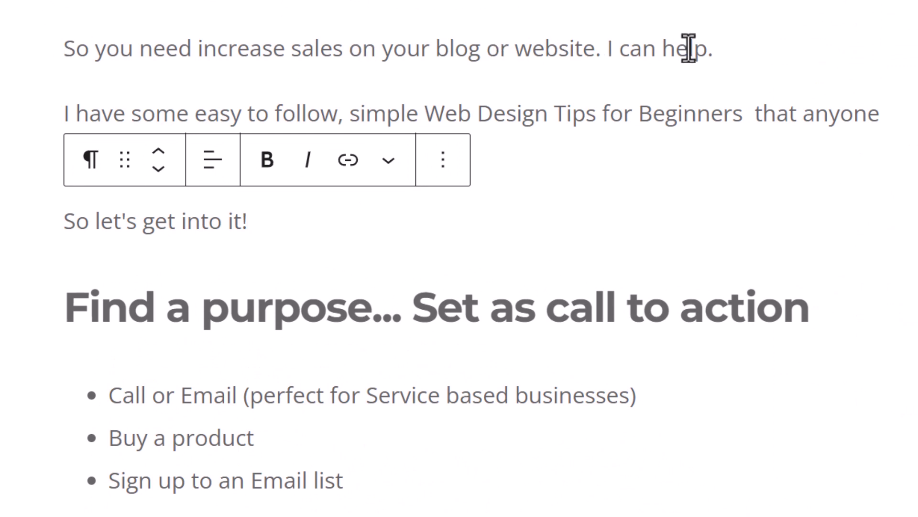
{"action": "key", "text": "Up"}
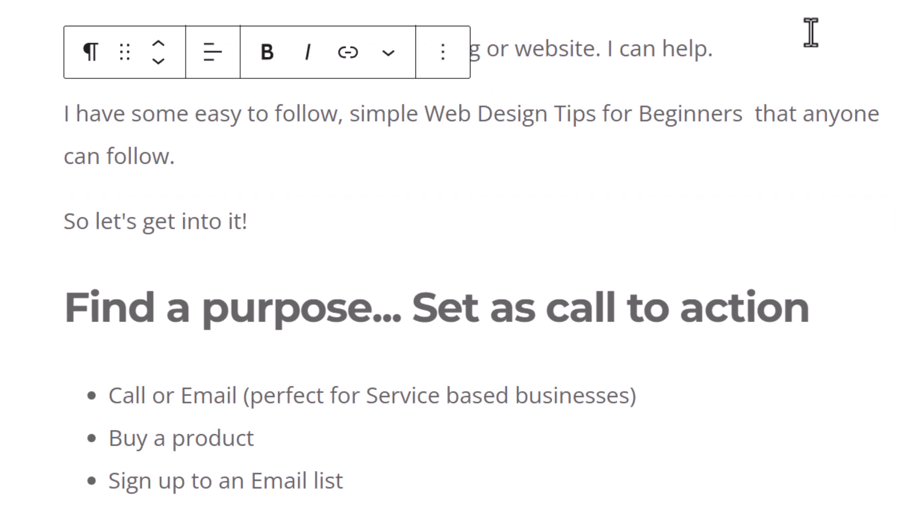
{"action": "left_click", "coordinate": [811, 33]}
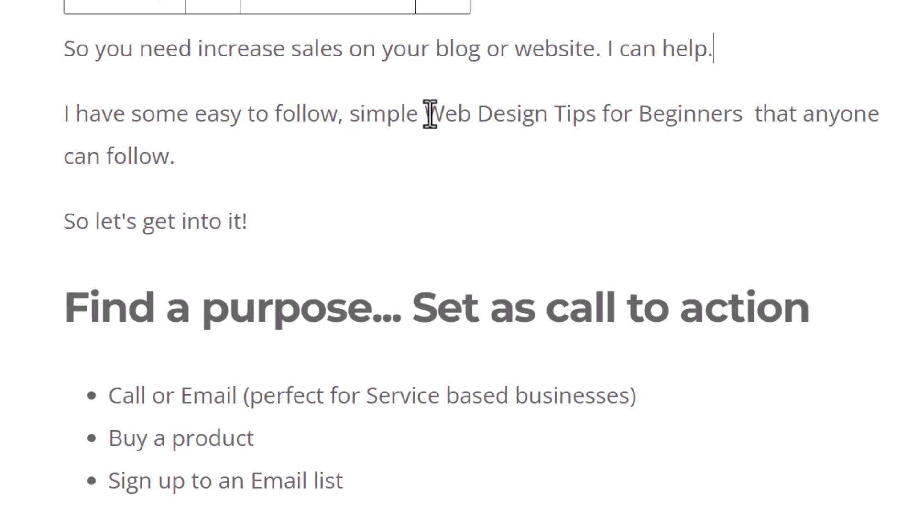
{"action": "left_click_drag", "start_coordinate": [425, 115], "coordinate": [742, 111]}
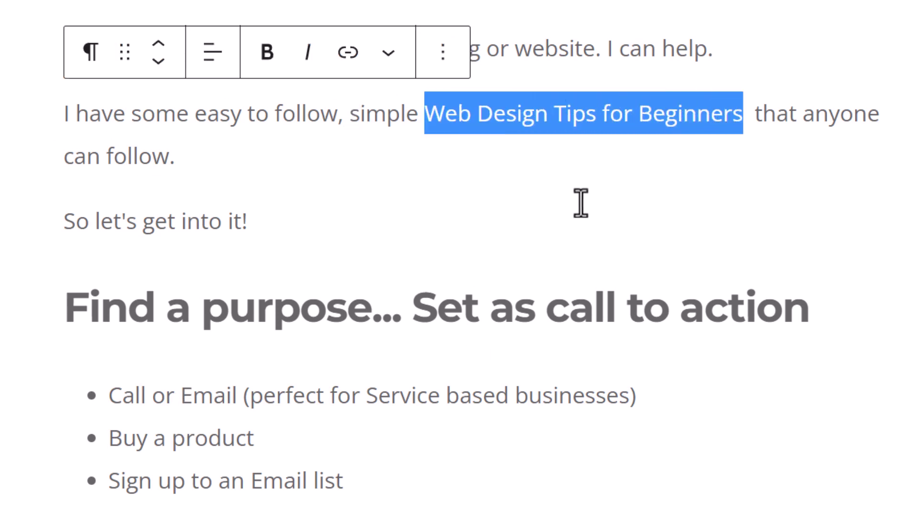
{"action": "left_click", "coordinate": [750, 115]}
{"action": "key", "text": "BackSpace"}
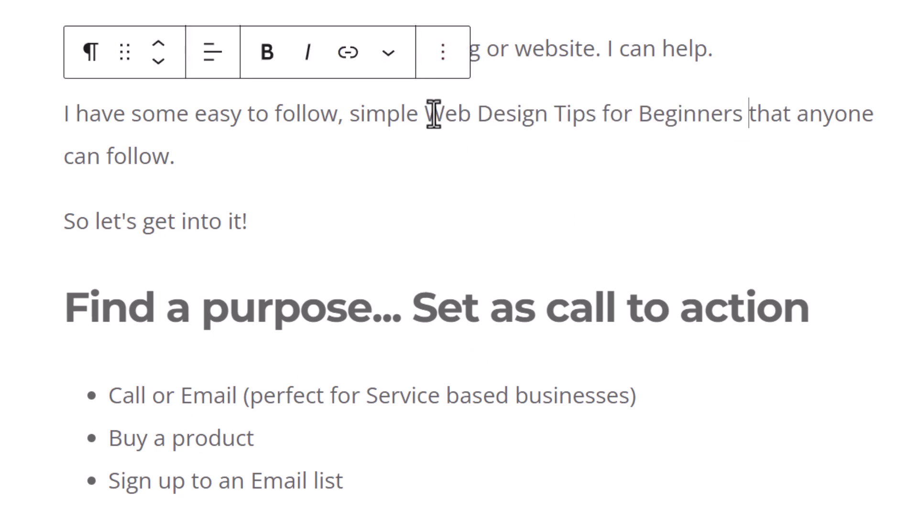
{"action": "left_click_drag", "start_coordinate": [430, 115], "coordinate": [742, 115]}
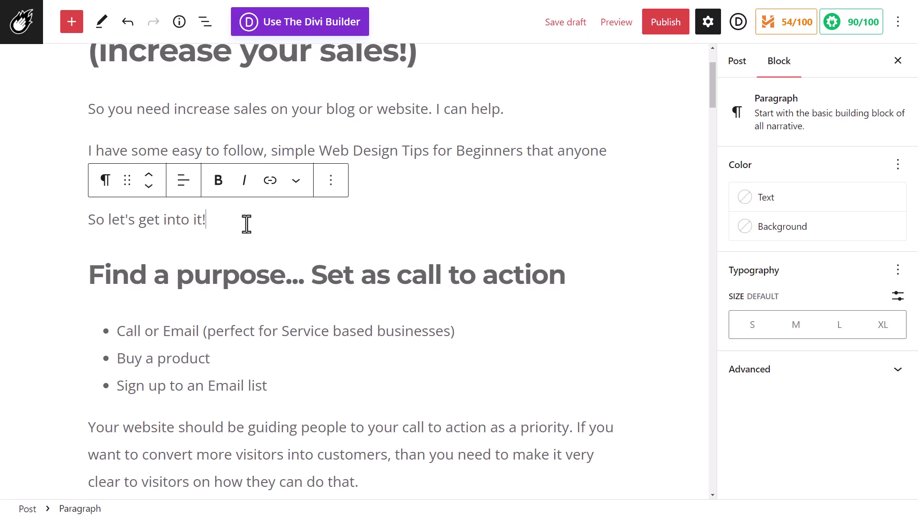
Add the line 'Here are my Web Design Tips for Beginners that…' and convert it to a heading.
{"action": "scroll", "coordinate": [400, 221], "scroll_direction": "down", "scroll_amount": 3}
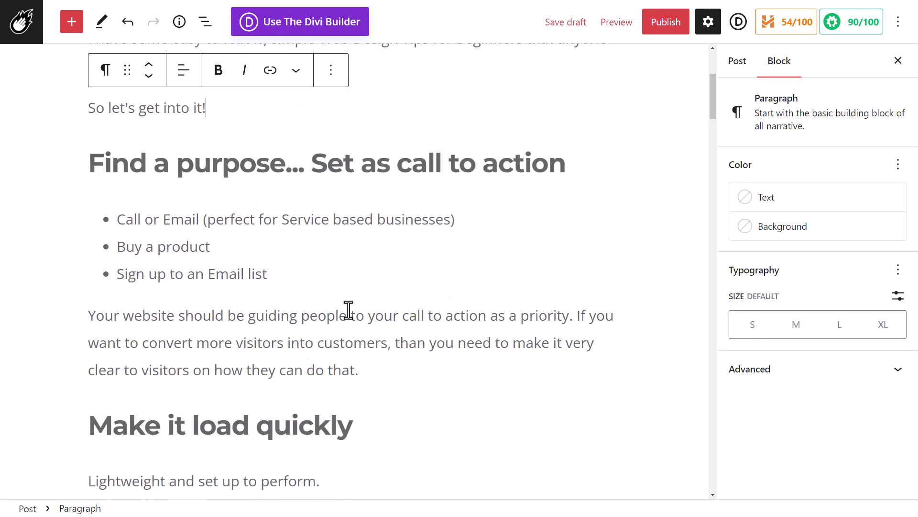
{"action": "scroll", "coordinate": [349, 309], "scroll_direction": "up", "scroll_amount": 5}
{"action": "scroll", "coordinate": [318, 164], "scroll_direction": "down", "scroll_amount": 10}
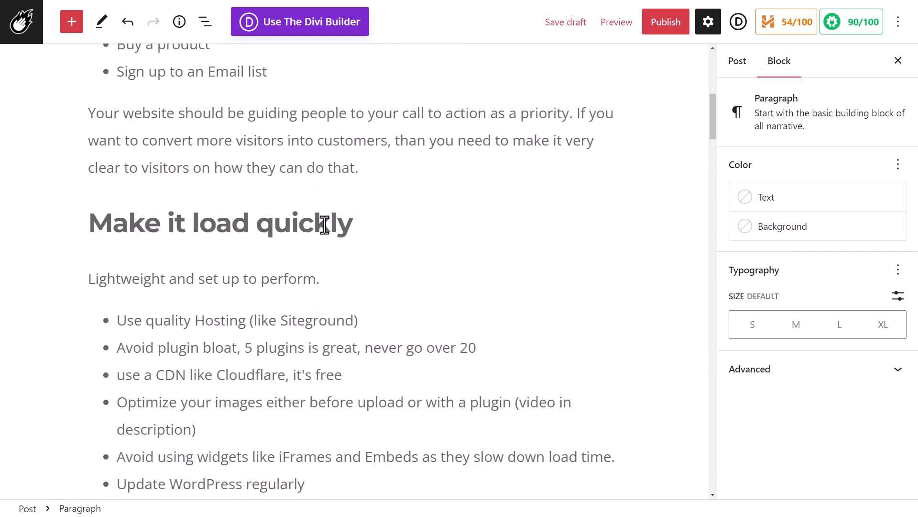
{"action": "scroll", "coordinate": [234, 238], "scroll_direction": "down", "scroll_amount": 20}
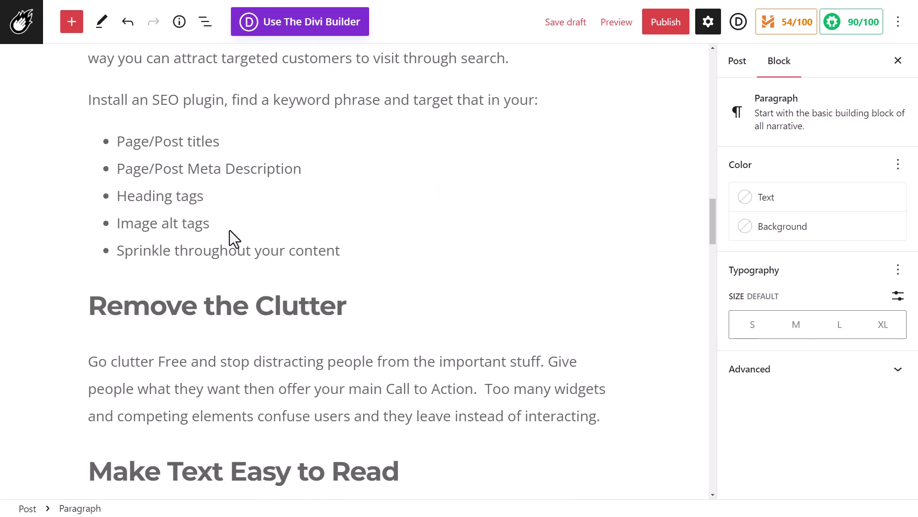
{"action": "left_click_drag", "start_coordinate": [716, 228], "coordinate": [714, 56]}
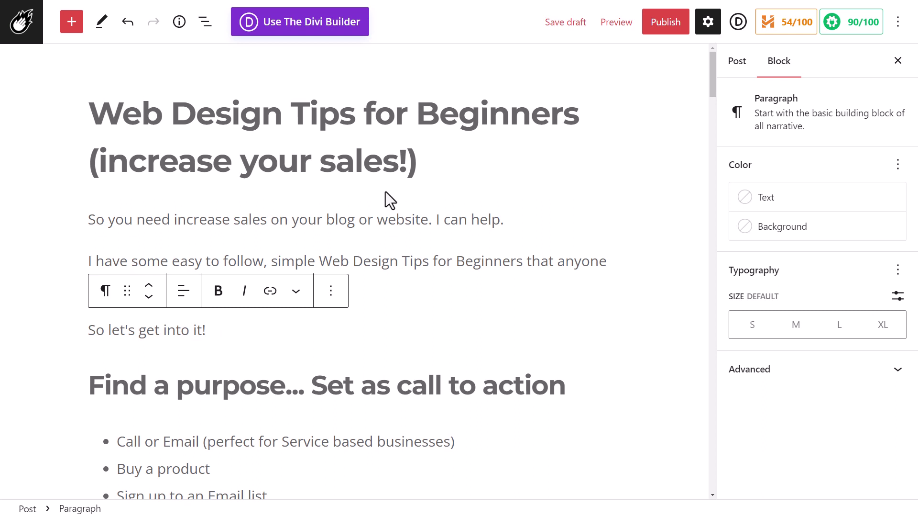
{"action": "key", "text": "Return"}
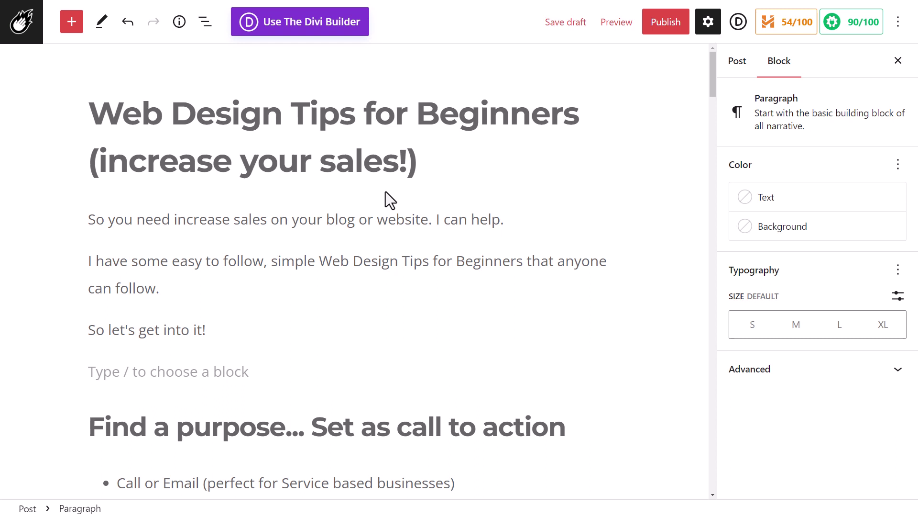
{"action": "type", "text": "Here are m"}
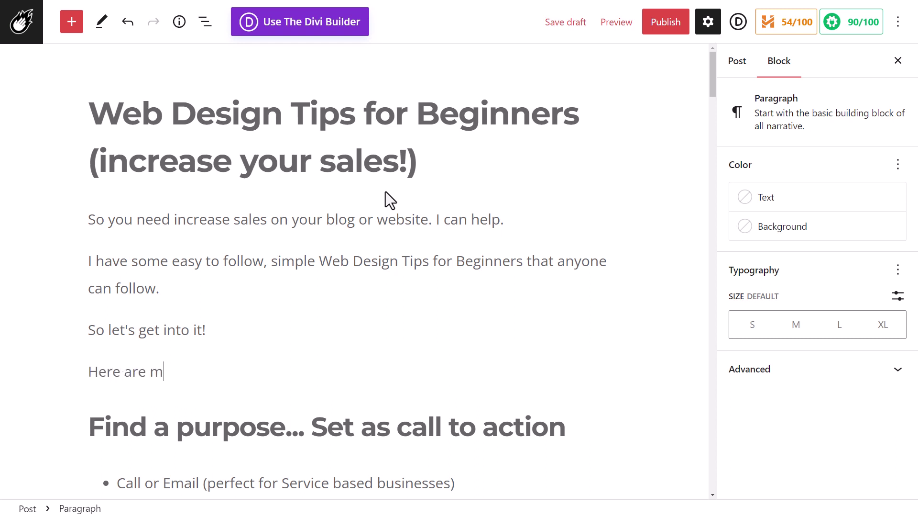
{"action": "type", "text": "y Web Design Tips for Beginners "}
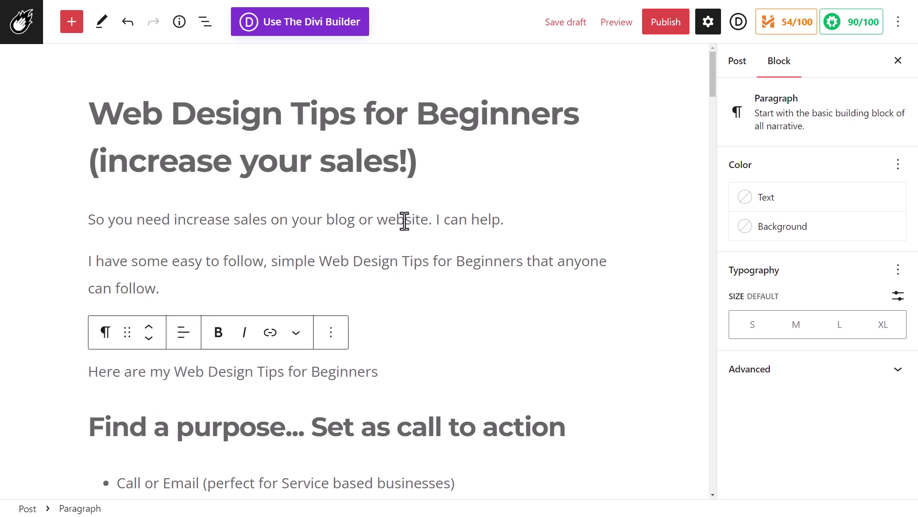
{"action": "type", "text": "that really work!"}
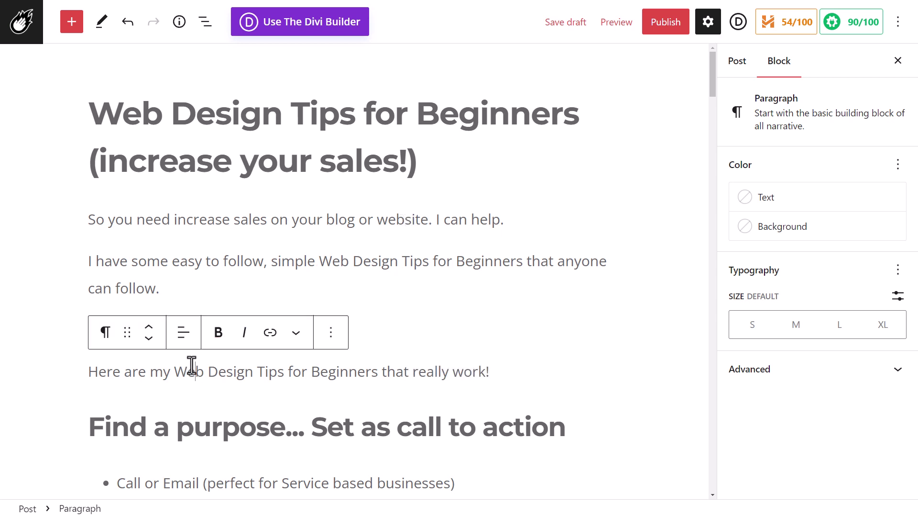
{"action": "left_click", "coordinate": [107, 334]}
{"action": "left_click", "coordinate": [126, 173]}
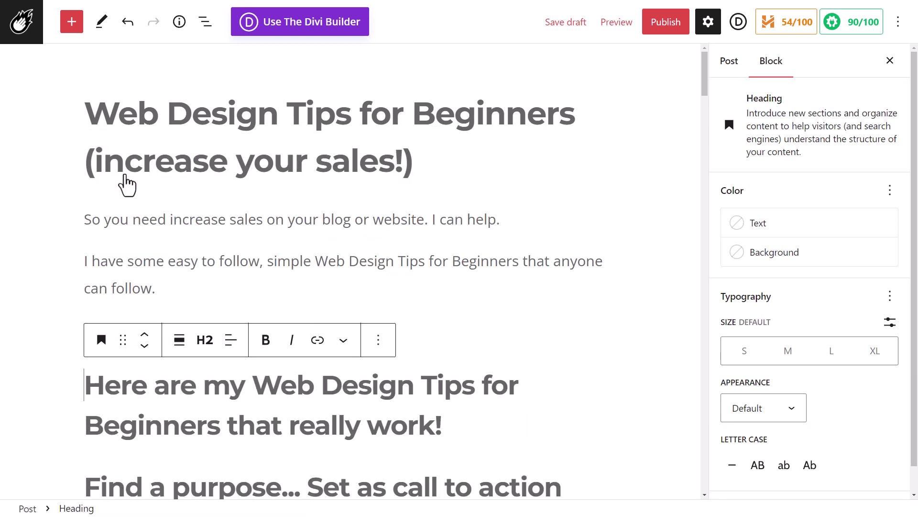
Below the heading, add three intro paragraphs ending with 'Here's the first tip.'.
{"action": "left_click", "coordinate": [486, 436]}
{"action": "key", "text": "Return"}
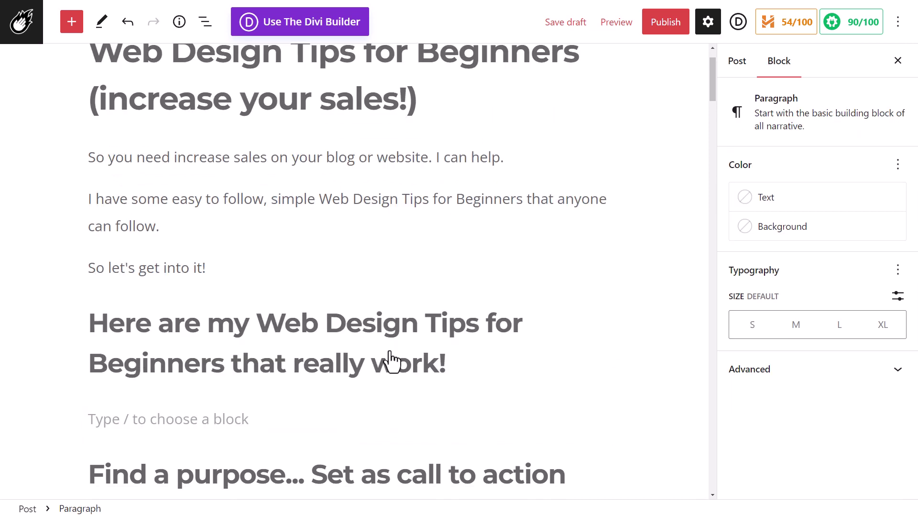
{"action": "scroll", "coordinate": [393, 359], "scroll_direction": "down", "scroll_amount": 3}
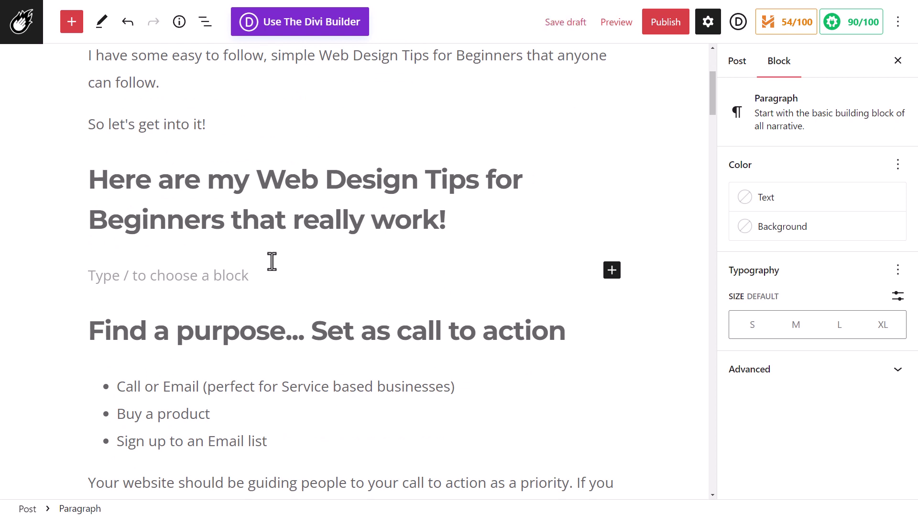
{"action": "type", "text": "These tips are designed to be super easy to follow, youc an follow all of them or even just some of them."}
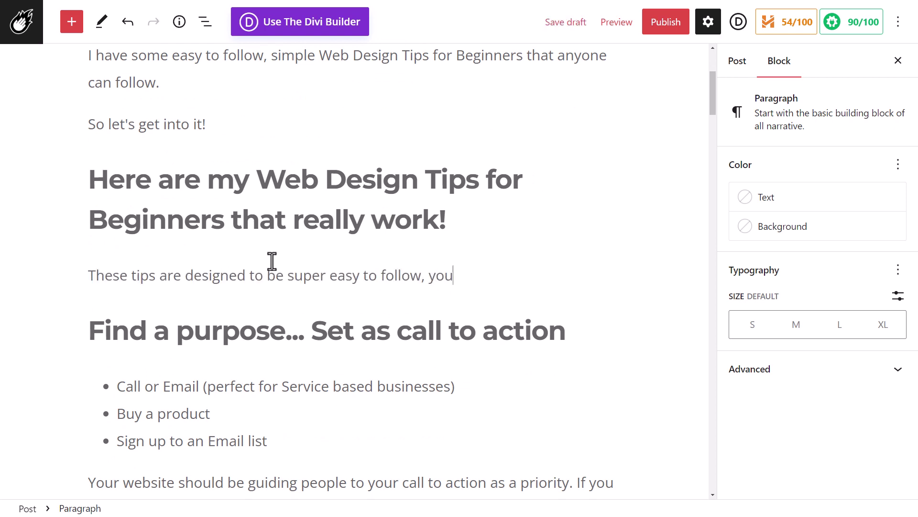
{"action": "key", "text": "Return"}
{"action": "type", "text": "Use your best judgement and track your results to see what works best for you."}
{"action": "key", "text": "Return"}
{"action": "type", "text": "Here's the first tip."}
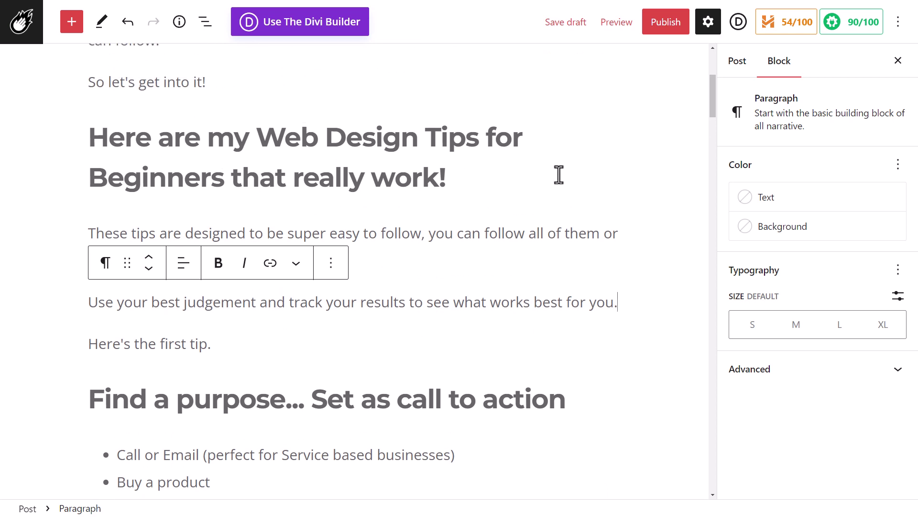
{"action": "left_click", "coordinate": [558, 175]}
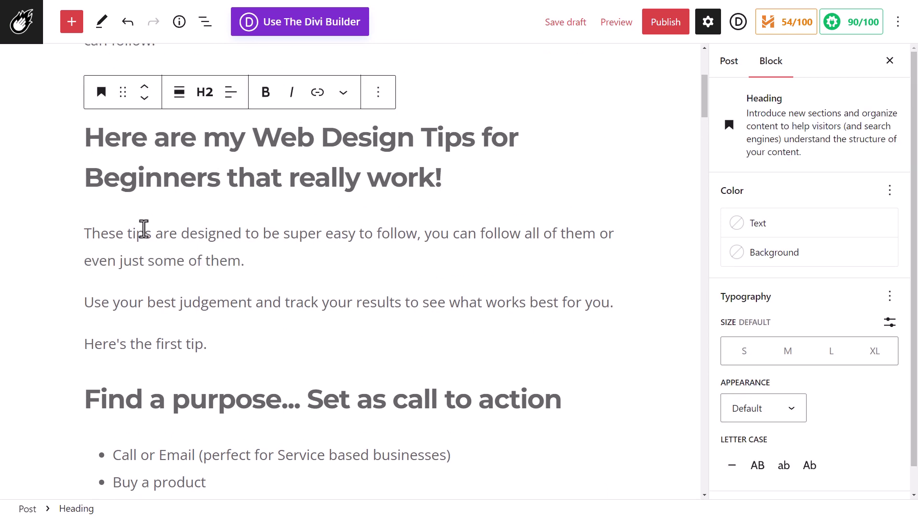
Make the 'Find a purpose' and 'Make it load quickly' headings level-3 (H3).
{"action": "scroll", "coordinate": [151, 306], "scroll_direction": "down", "scroll_amount": 3}
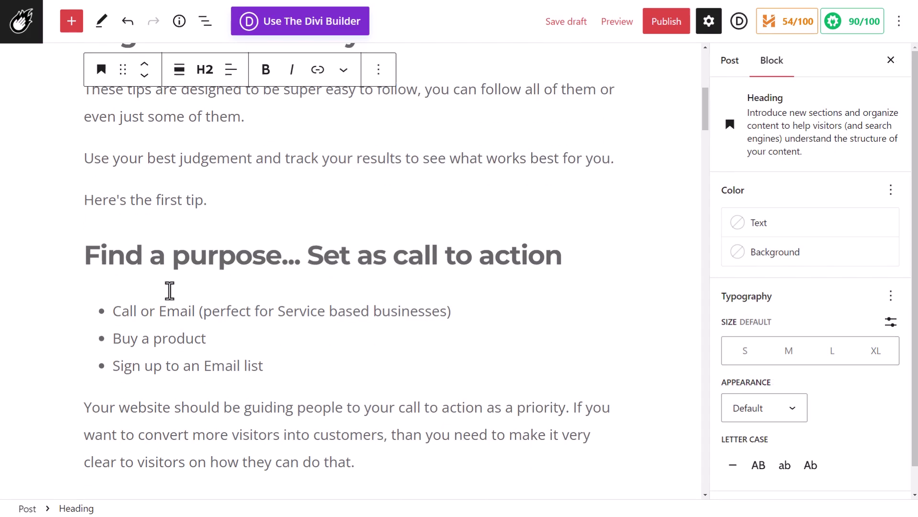
{"action": "left_click", "coordinate": [216, 243]}
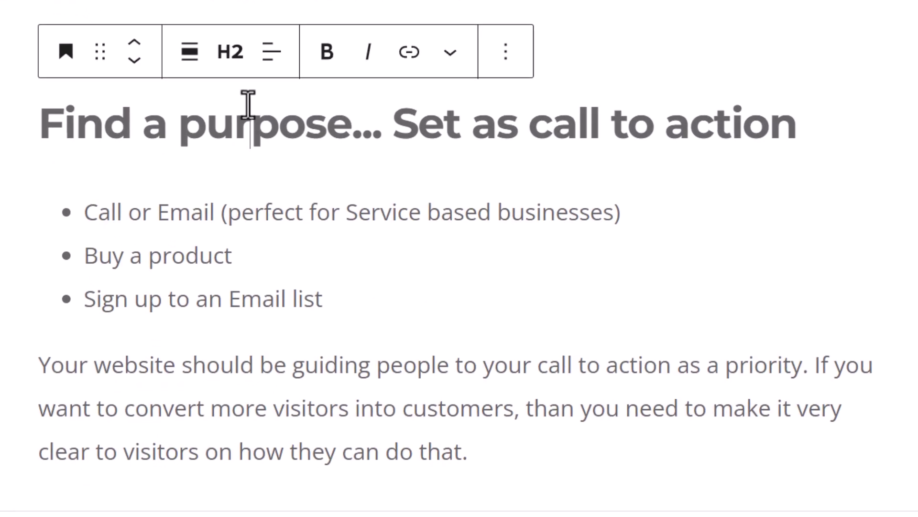
{"action": "left_click", "coordinate": [232, 65]}
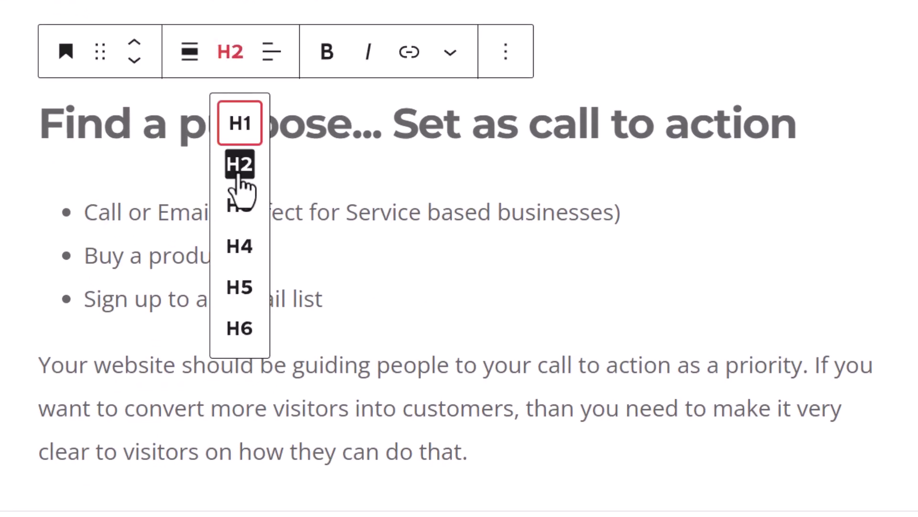
{"action": "left_click", "coordinate": [239, 205]}
{"action": "scroll", "coordinate": [344, 96], "scroll_direction": "down", "scroll_amount": 5}
{"action": "left_click", "coordinate": [242, 273]}
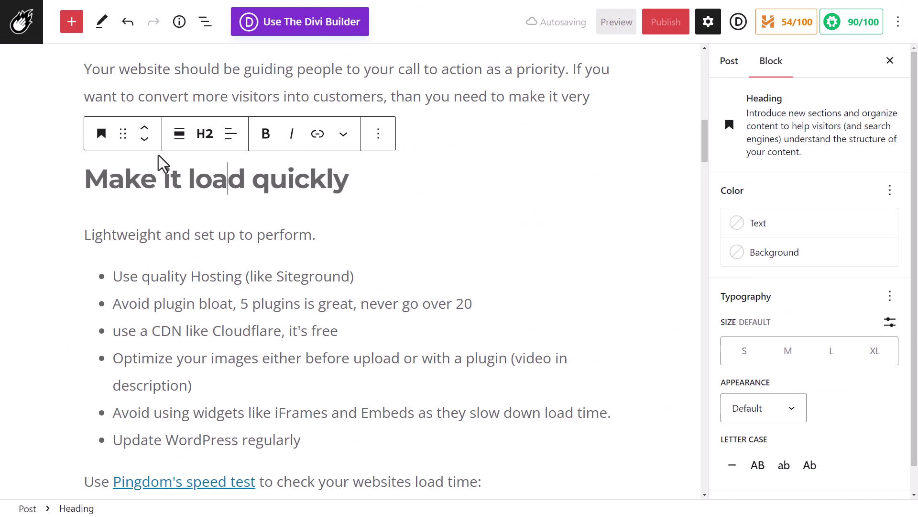
{"action": "left_click", "coordinate": [215, 224]}
{"action": "left_click", "coordinate": [211, 230]}
Set the 'Use these 4 essential pages' heading and the next section heading to H3.
{"action": "scroll", "coordinate": [304, 201], "scroll_direction": "down", "scroll_amount": 8}
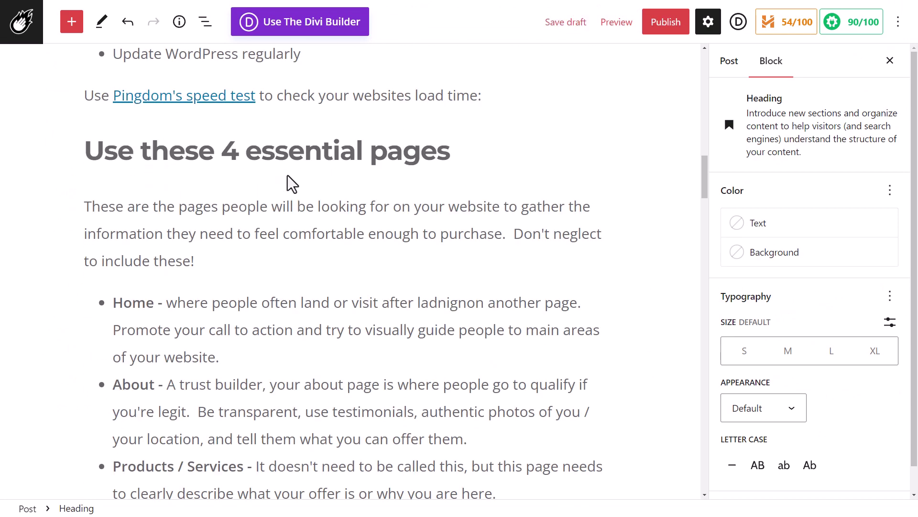
{"action": "left_click", "coordinate": [236, 150]}
{"action": "left_click", "coordinate": [207, 115]}
{"action": "left_click", "coordinate": [208, 203]}
{"action": "scroll", "coordinate": [345, 287], "scroll_direction": "down", "scroll_amount": 10}
{"action": "left_click", "coordinate": [143, 205]}
{"action": "left_click", "coordinate": [205, 162]}
{"action": "left_click", "coordinate": [211, 260]}
{"action": "scroll", "coordinate": [363, 332], "scroll_direction": "down", "scroll_amount": 10}
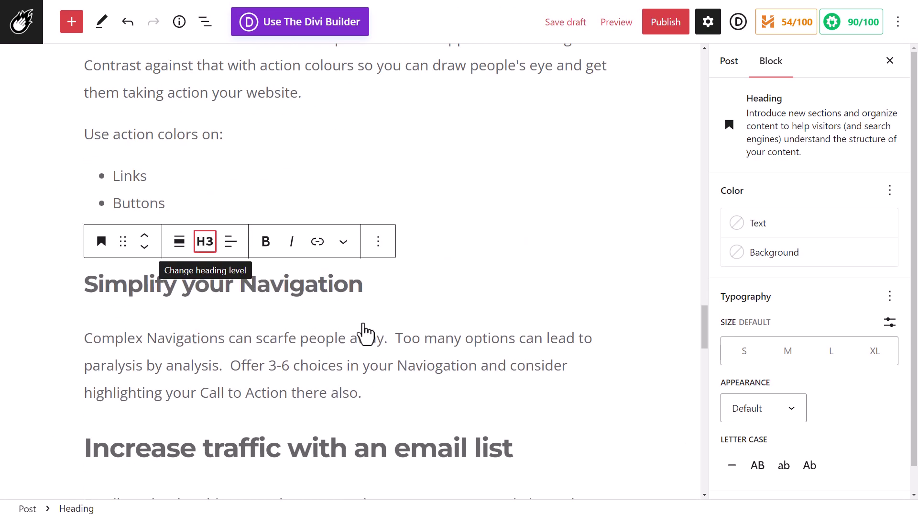
{"action": "scroll", "coordinate": [698, 293], "scroll_direction": "down", "scroll_amount": 5}
{"action": "left_click_drag", "start_coordinate": [705, 278], "coordinate": [700, 239]}
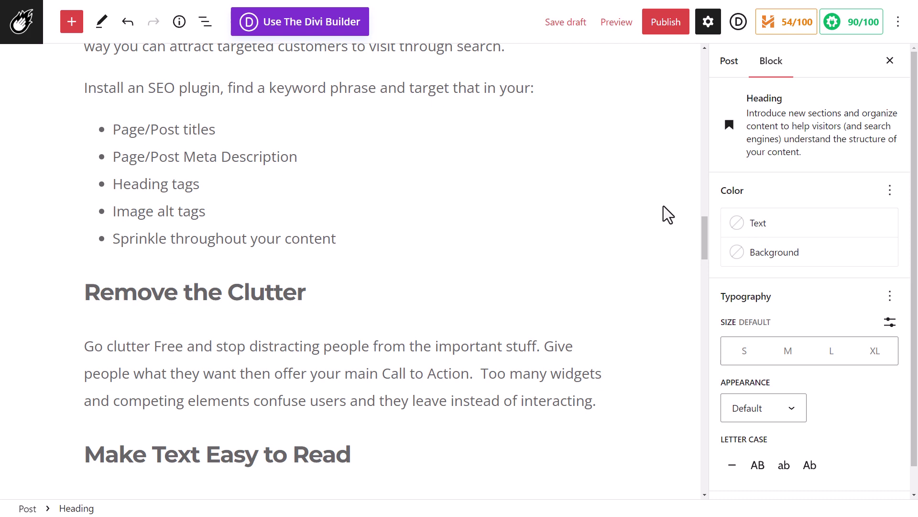
{"action": "scroll", "coordinate": [289, 289], "scroll_direction": "down", "scroll_amount": 4}
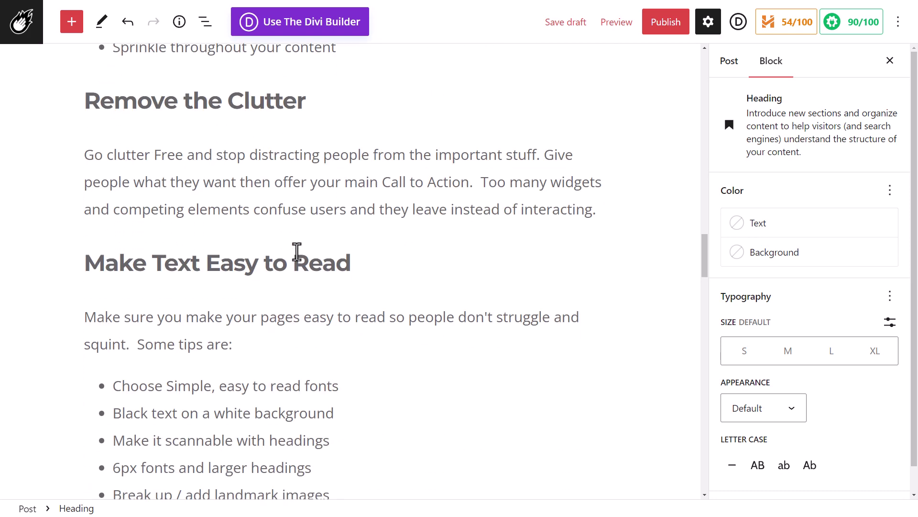
{"action": "scroll", "coordinate": [192, 306], "scroll_direction": "down", "scroll_amount": 13}
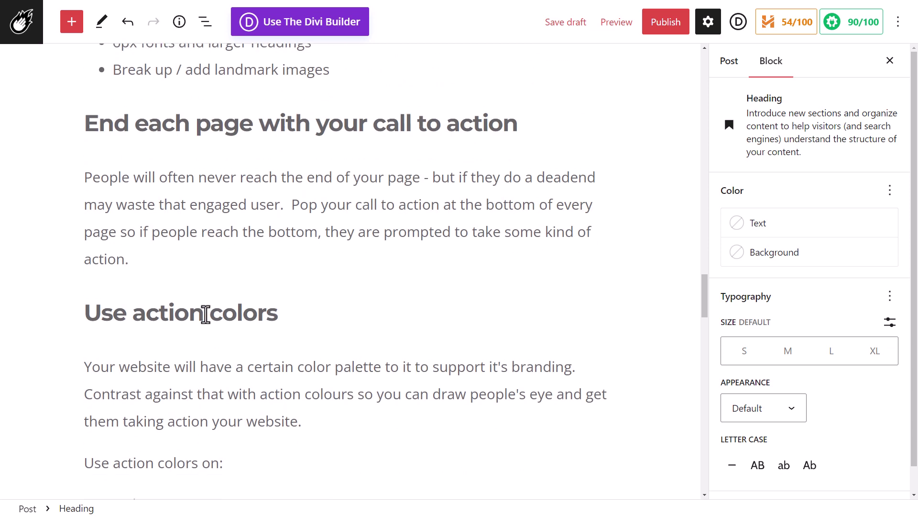
{"action": "scroll", "coordinate": [187, 355], "scroll_direction": "up", "scroll_amount": 4}
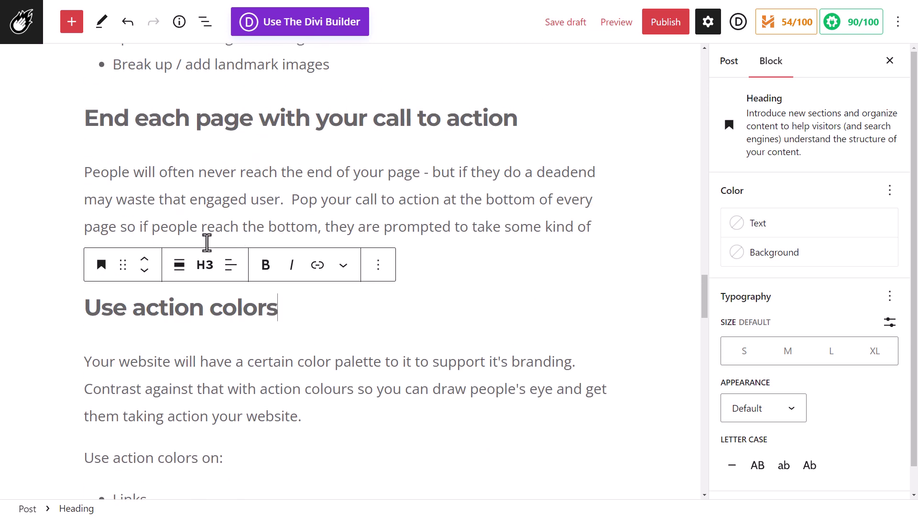
{"action": "type", "text": ", a great Web Design Tips for Beginners"}
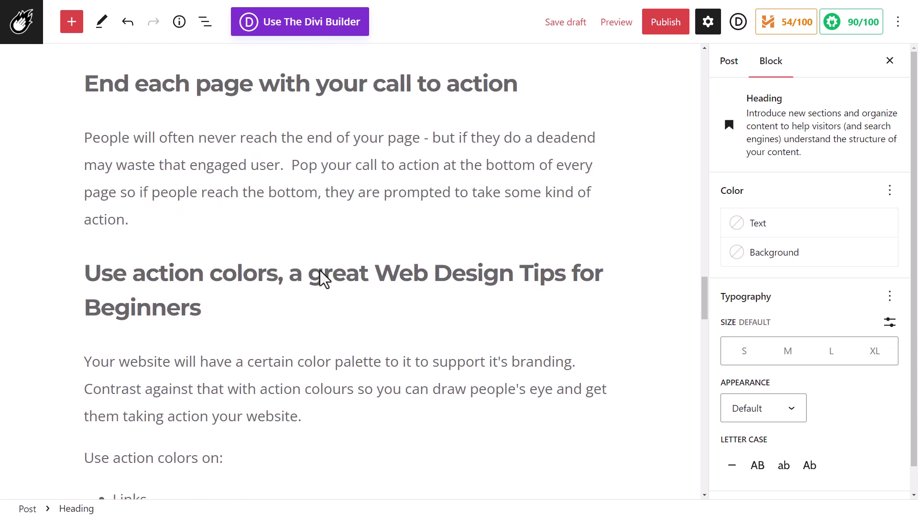
{"action": "left_click", "coordinate": [565, 273]}
{"action": "key", "text": "BackSpace"}
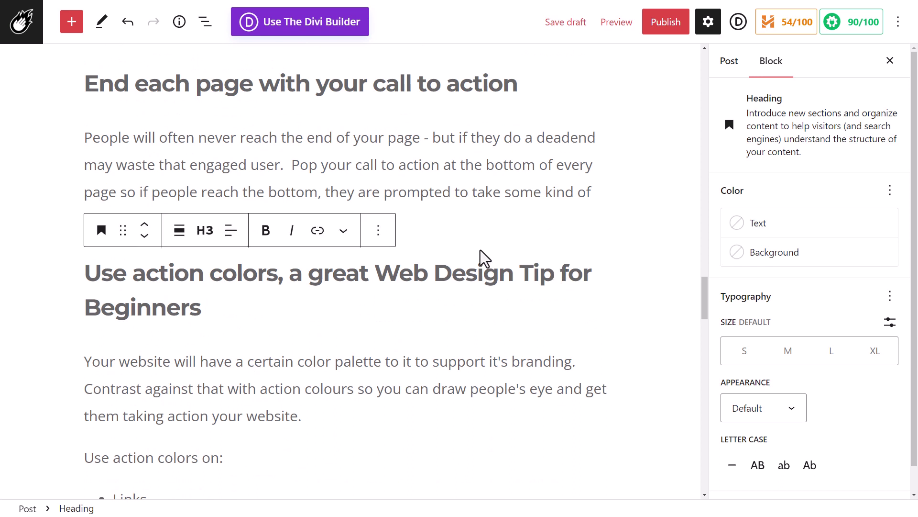
{"action": "type", "text": "s"}
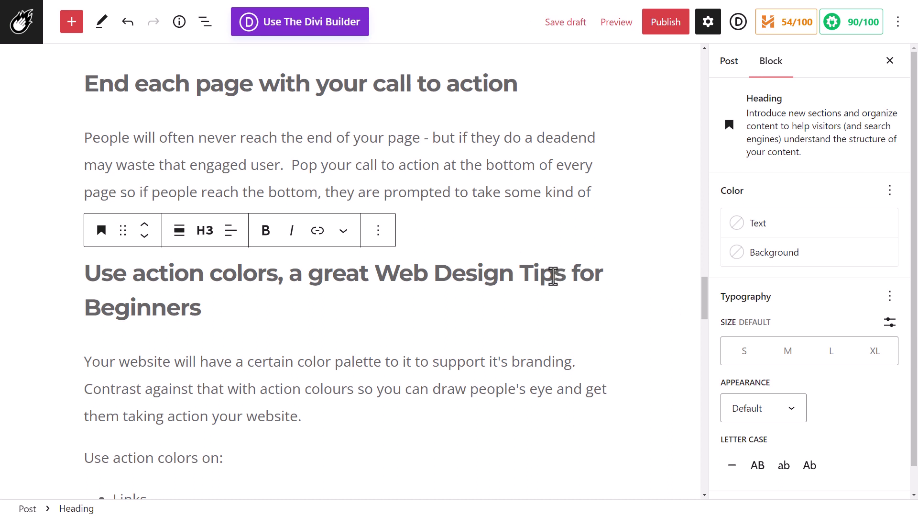
{"action": "key", "text": "ctrl+z"}
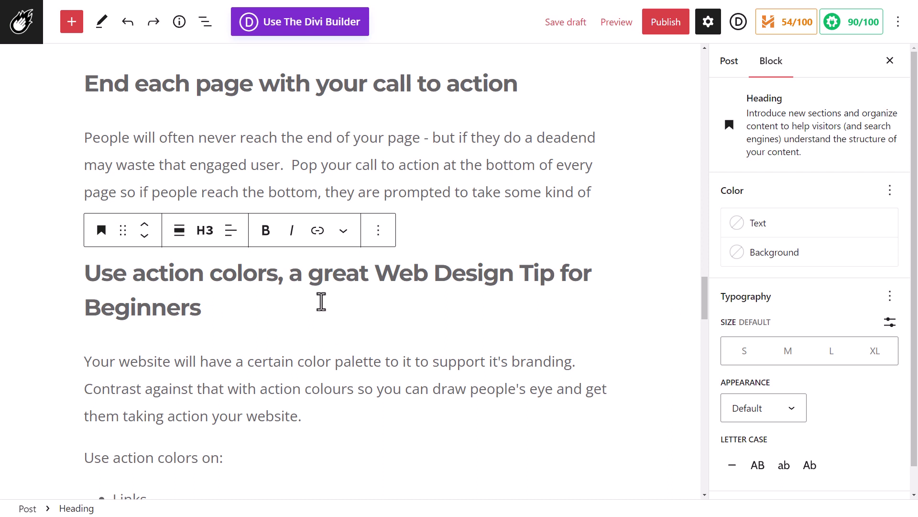
{"action": "left_click_drag", "start_coordinate": [280, 275], "coordinate": [297, 299]}
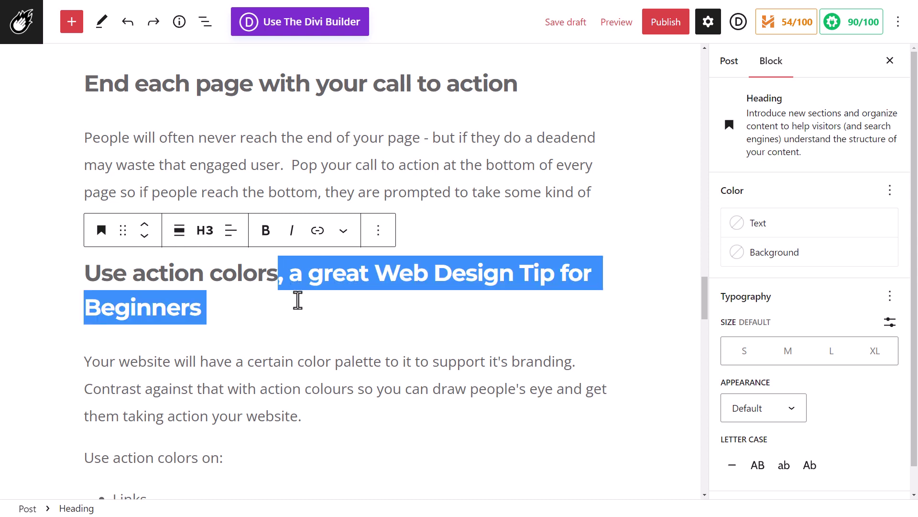
{"action": "key", "text": "BackSpace"}
{"action": "scroll", "coordinate": [306, 278], "scroll_direction": "down", "scroll_amount": 7}
Write 'These are my top Web Design Tips for Beginners, did they help you?' in the last paragraph.
{"action": "left_click", "coordinate": [300, 278]}
{"action": "scroll", "coordinate": [397, 215], "scroll_direction": "down", "scroll_amount": 5}
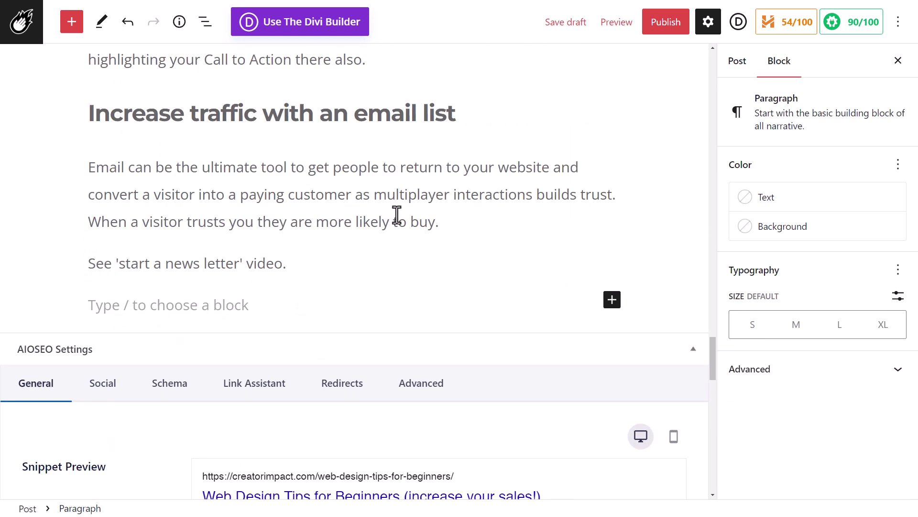
{"action": "type", "text": "Web Design Tips for Beginners"}
{"action": "key", "text": "Home"}
{"action": "type", "text": "These are my top"}
{"action": "key", "text": "End"}
{"action": "type", "text": ", did they help you?"}
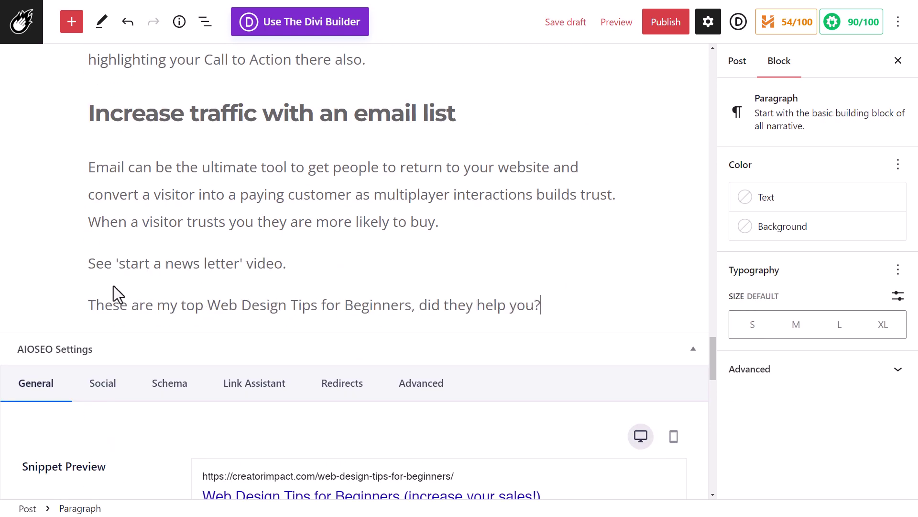
Turn the closing line into an H3 heading.
{"action": "left_click", "coordinate": [106, 266]}
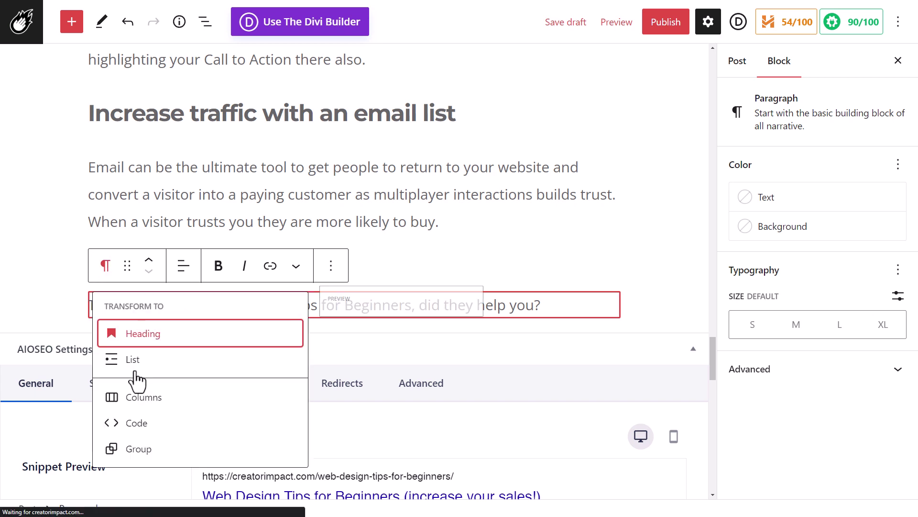
{"action": "left_click", "coordinate": [135, 335]}
{"action": "left_click", "coordinate": [203, 275]}
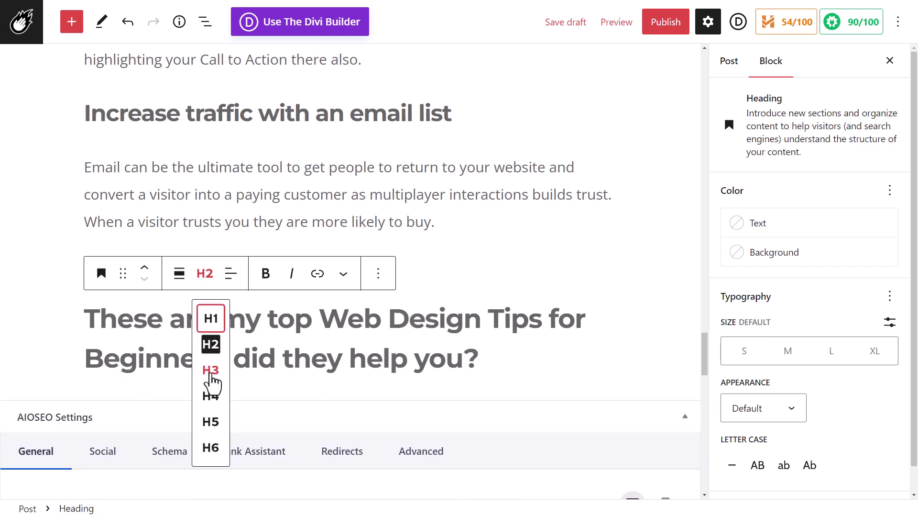
{"action": "left_click", "coordinate": [209, 372]}
Begin a sign-off paragraph inviting readers to comment on anything missed.
{"action": "left_click", "coordinate": [423, 352]}
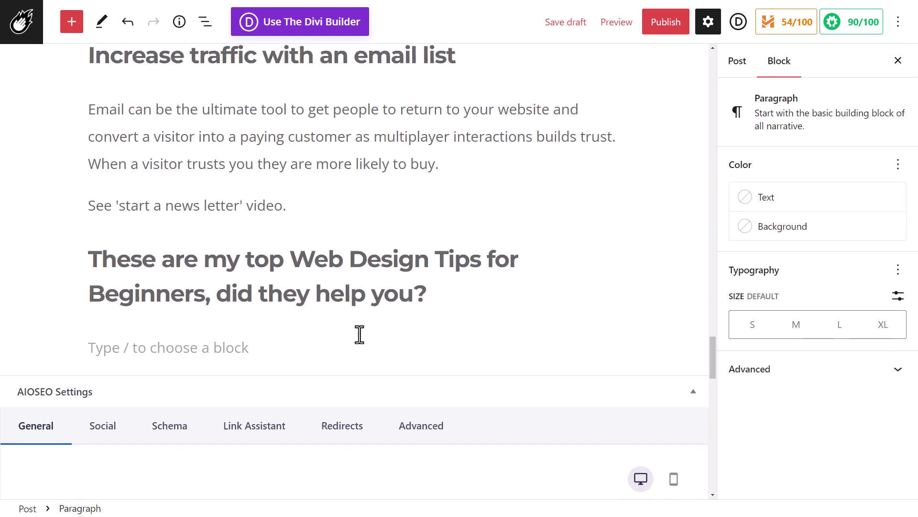
{"action": "type", "text": "LEave a comment with anything you feel I've missed or if you leanred anythign from this post."}
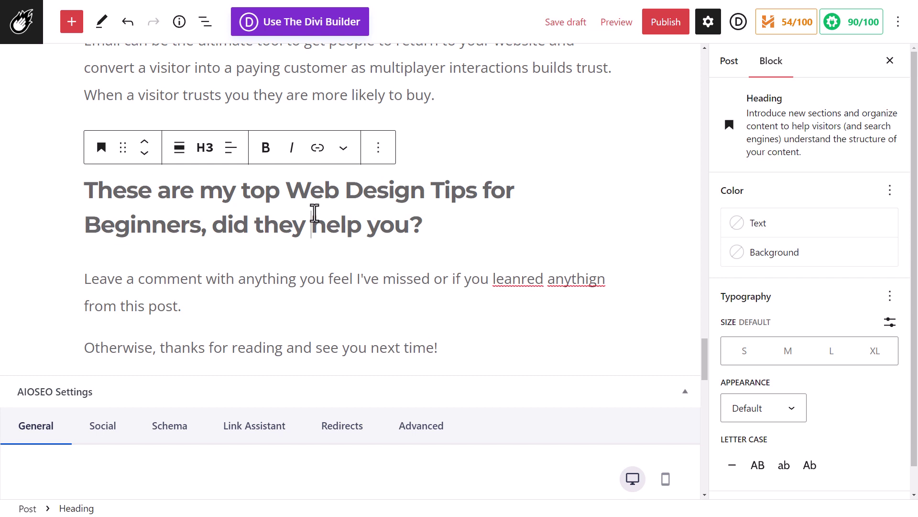
{"action": "left_click_drag", "start_coordinate": [715, 378], "coordinate": [703, 68]}
{"action": "scroll", "coordinate": [287, 256], "scroll_direction": "down", "scroll_amount": 3}
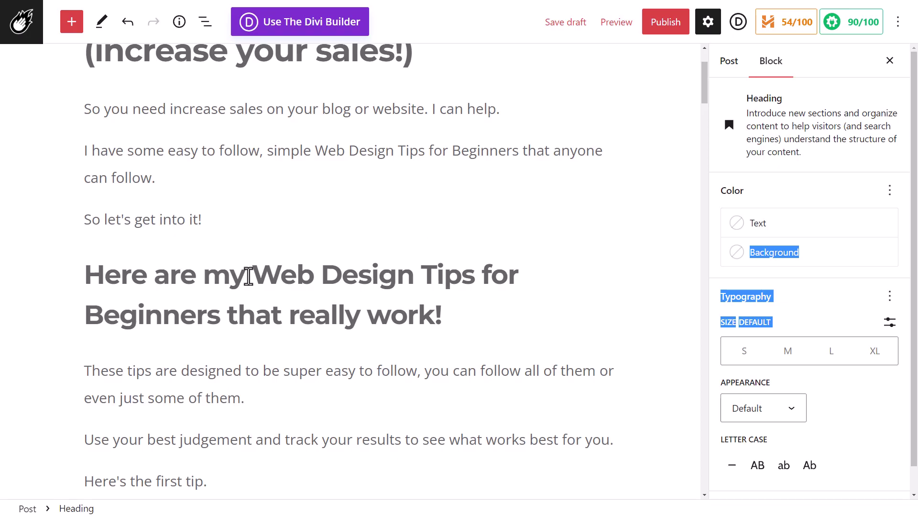
{"action": "scroll", "coordinate": [282, 289], "scroll_direction": "down", "scroll_amount": 3}
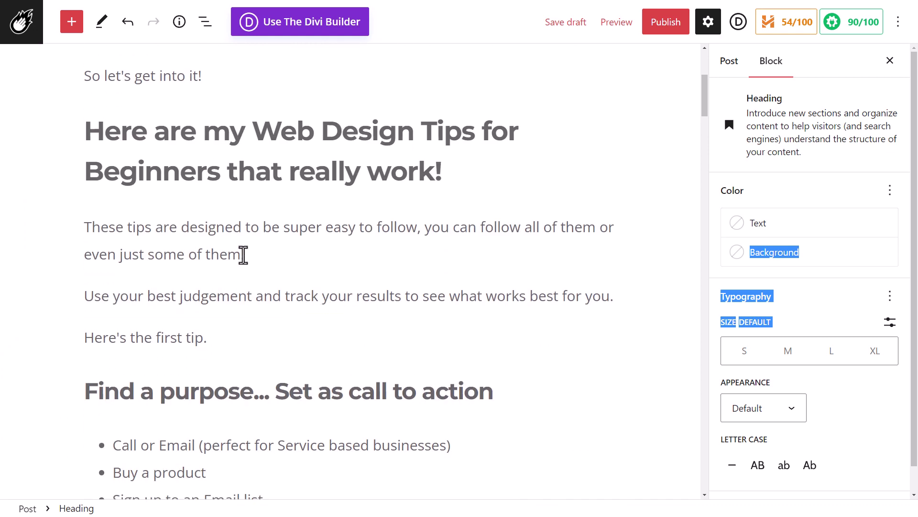
{"action": "scroll", "coordinate": [293, 265], "scroll_direction": "down", "scroll_amount": 6}
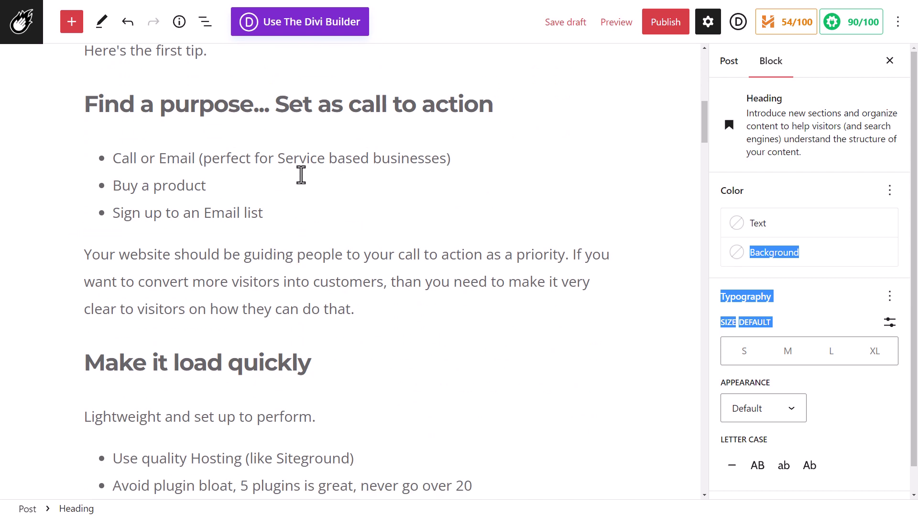
{"action": "scroll", "coordinate": [322, 277], "scroll_direction": "up", "scroll_amount": 10}
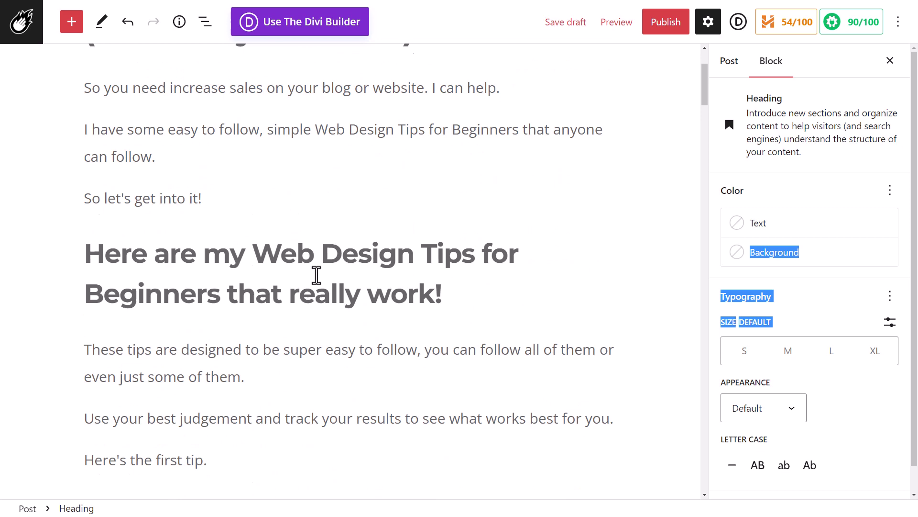
{"action": "scroll", "coordinate": [316, 273], "scroll_direction": "down", "scroll_amount": 11}
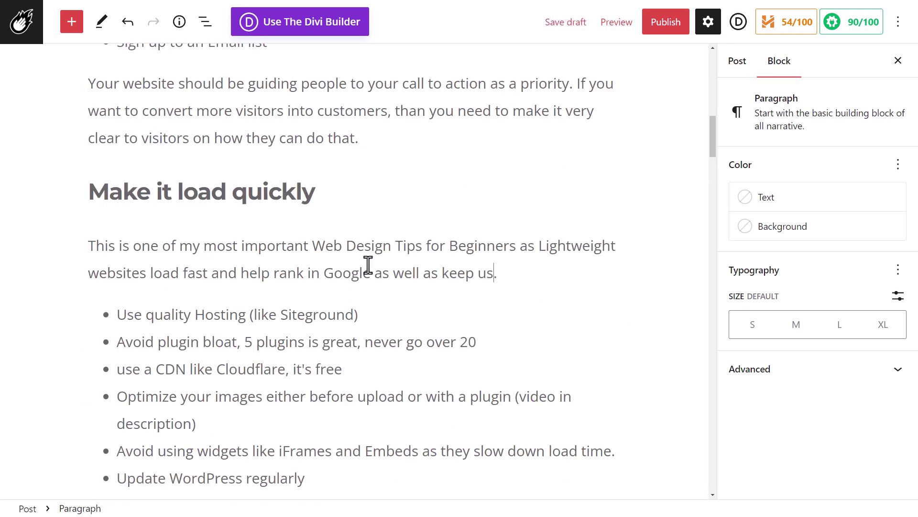
Finish the load-speed paragraph with 'ers on your site' and select its 'Web Design Tips for Beginners' phrase.
{"action": "type", "text": "ers on your site."}
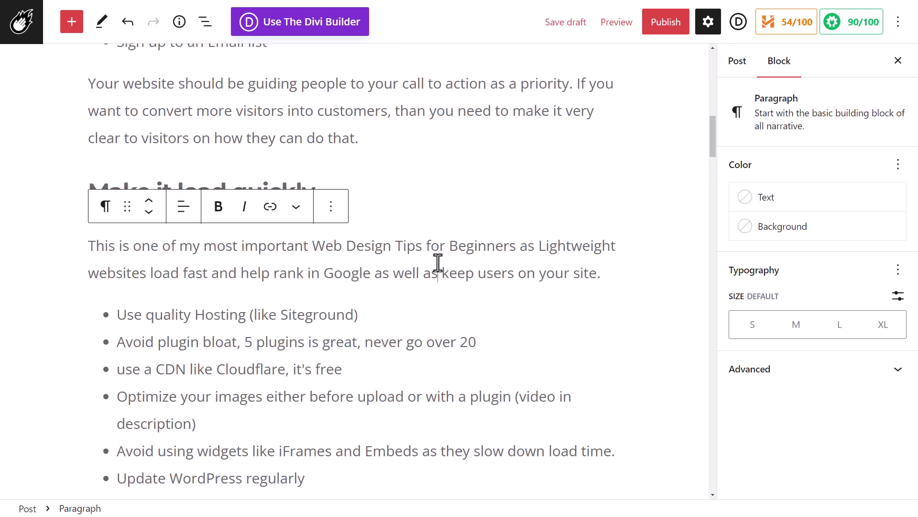
{"action": "left_click", "coordinate": [114, 249]}
{"action": "left_click_drag", "start_coordinate": [382, 246], "coordinate": [416, 246]}
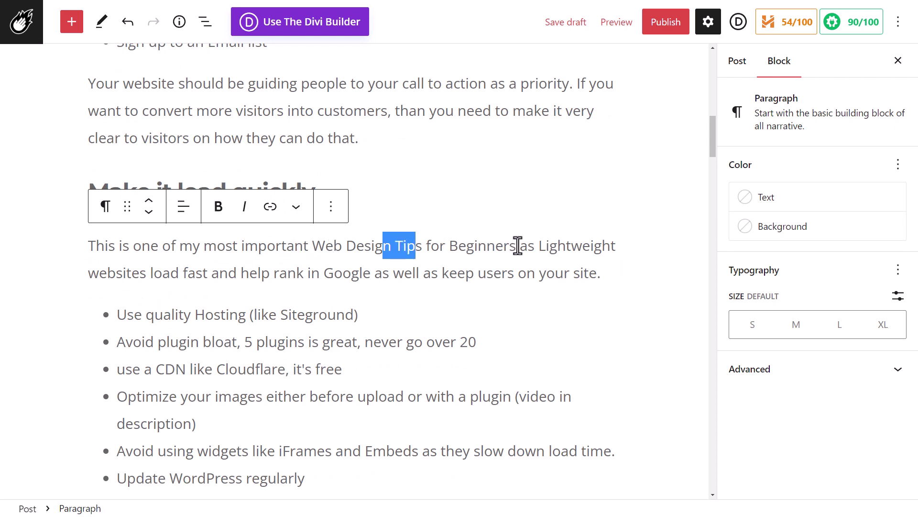
{"action": "left_click_drag", "start_coordinate": [517, 244], "coordinate": [312, 246]}
{"action": "key", "text": "ctrl+c"}
Paste 'Web Design Tips for Beginners' after 'these' in the essential-pages intro sentence.
{"action": "scroll", "coordinate": [286, 264], "scroll_direction": "down", "scroll_amount": 10}
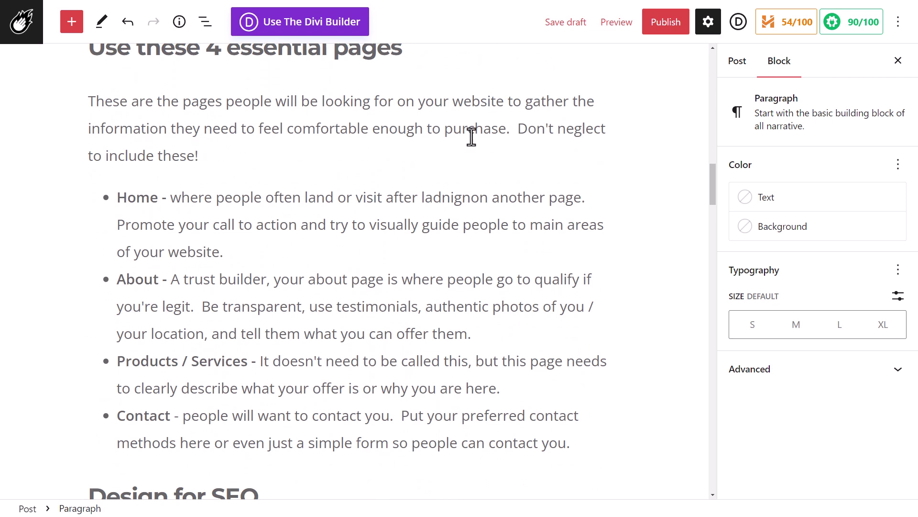
{"action": "left_click", "coordinate": [194, 159]}
{"action": "key", "text": "ctrl+v"}
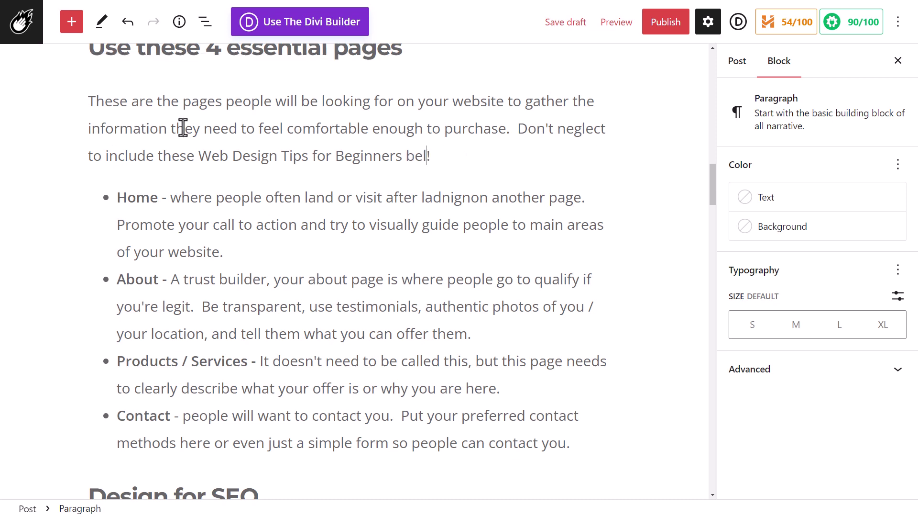
{"action": "left_click_drag", "start_coordinate": [194, 156], "coordinate": [456, 157]}
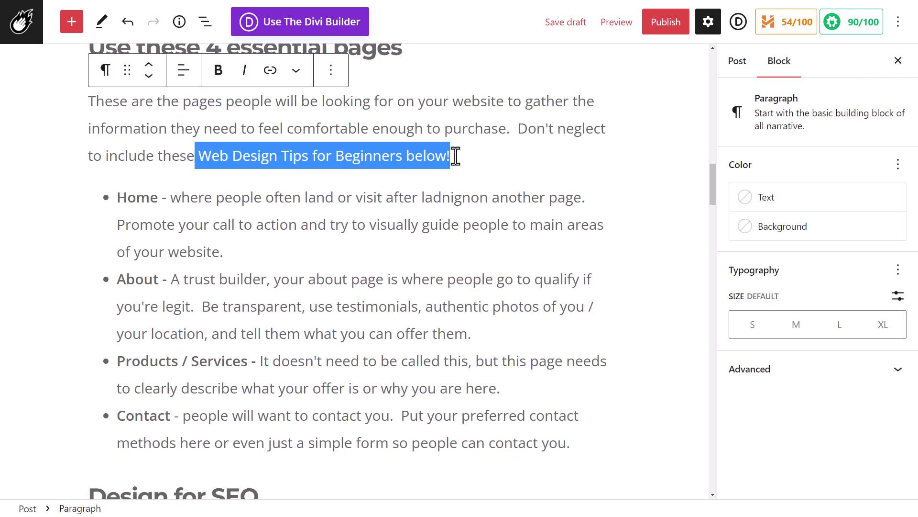
{"action": "scroll", "coordinate": [325, 200], "scroll_direction": "down", "scroll_amount": 8}
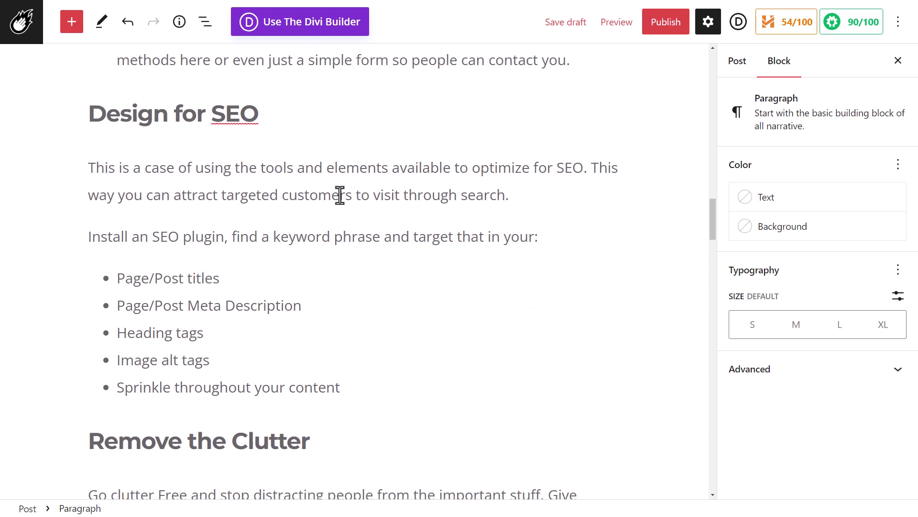
Open the Remove the Clutter paragraph with 'One Tip Beginners overlook in their web design is to'.
{"action": "scroll", "coordinate": [222, 273], "scroll_direction": "down", "scroll_amount": 7}
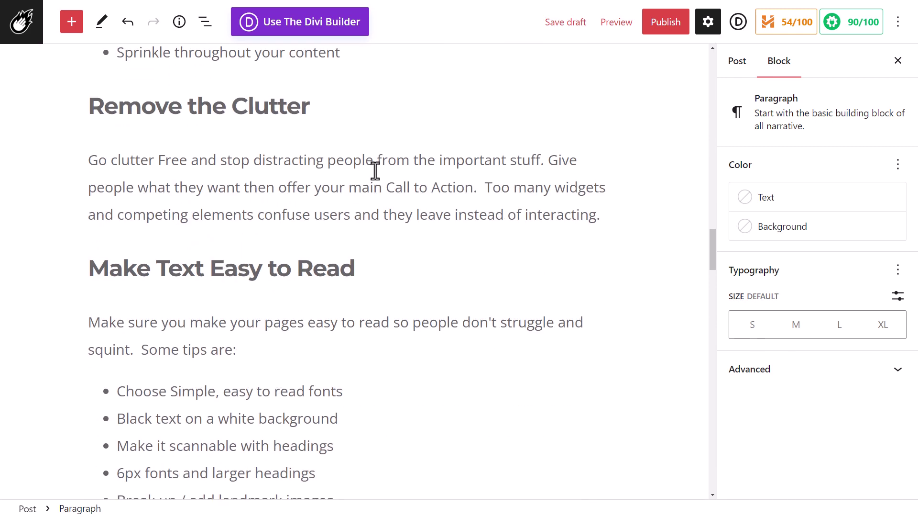
{"action": "type", "text": "one Tip Beginners overlook in their web design is to"}
{"action": "key", "text": "Delete"}
{"action": "type", "text": "go clutter Free and stop"}
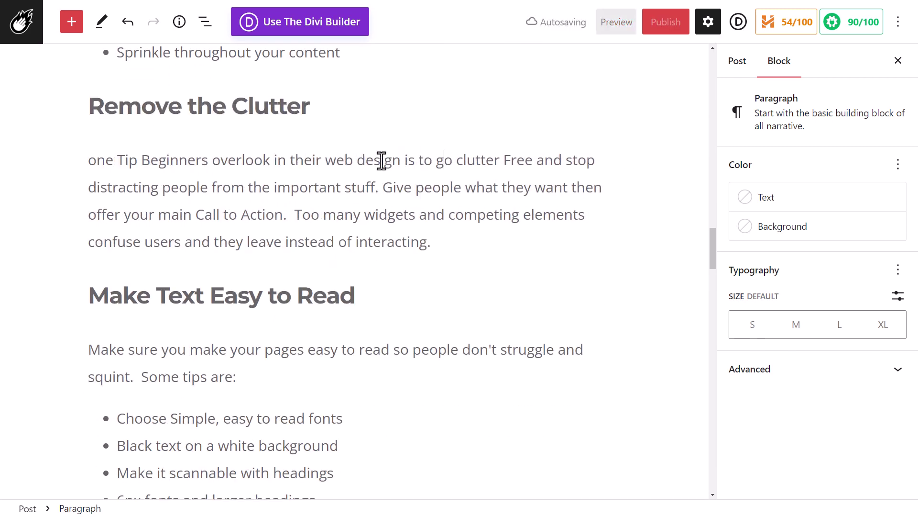
{"action": "left_click_drag", "start_coordinate": [95, 160], "coordinate": [199, 160]}
{"action": "type", "text": "O"}
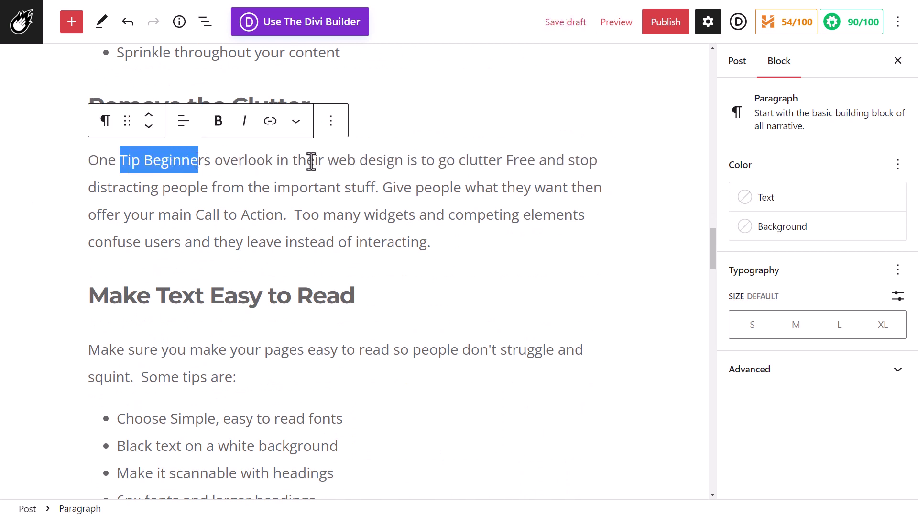
{"action": "double_click", "coordinate": [336, 161]}
{"action": "left_click_drag", "start_coordinate": [393, 161], "coordinate": [360, 161]}
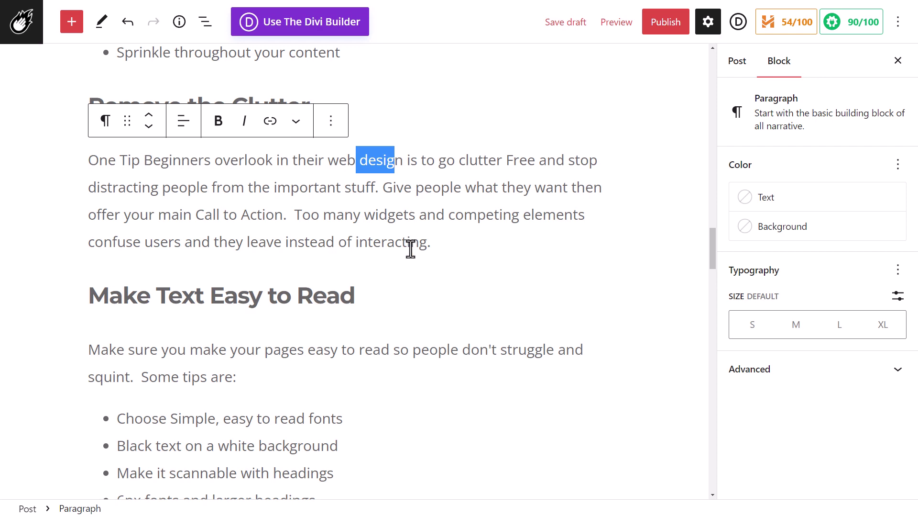
Start the call-to-action paragraph with 'This simple Web Design Tip for Beginners is to'.
{"action": "scroll", "coordinate": [379, 233], "scroll_direction": "down", "scroll_amount": 10}
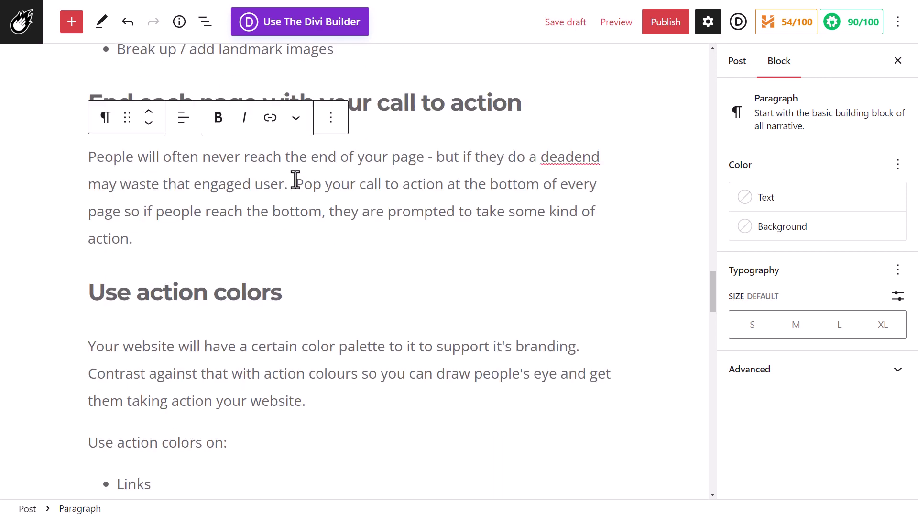
{"action": "type", "text": "This simple Web Design Tips for Beginners Pop"}
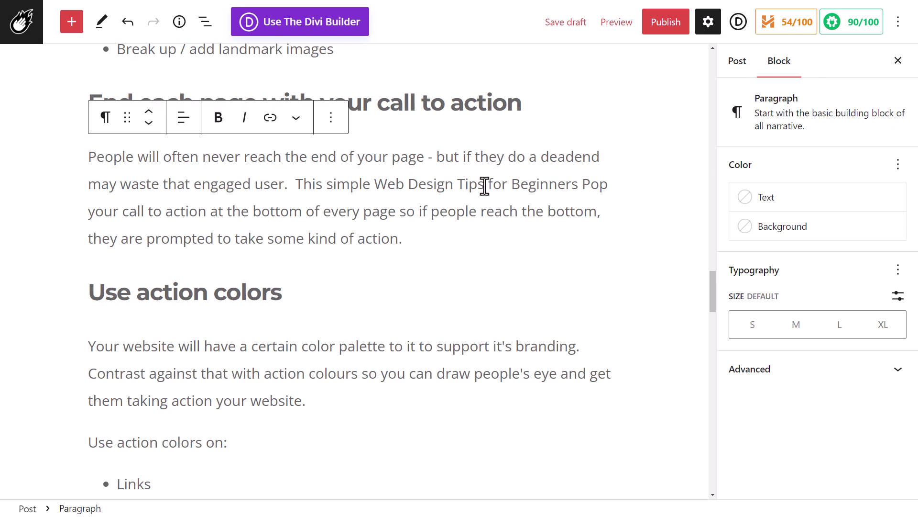
{"action": "left_click", "coordinate": [485, 186]}
{"action": "key", "text": "BackSpace"}
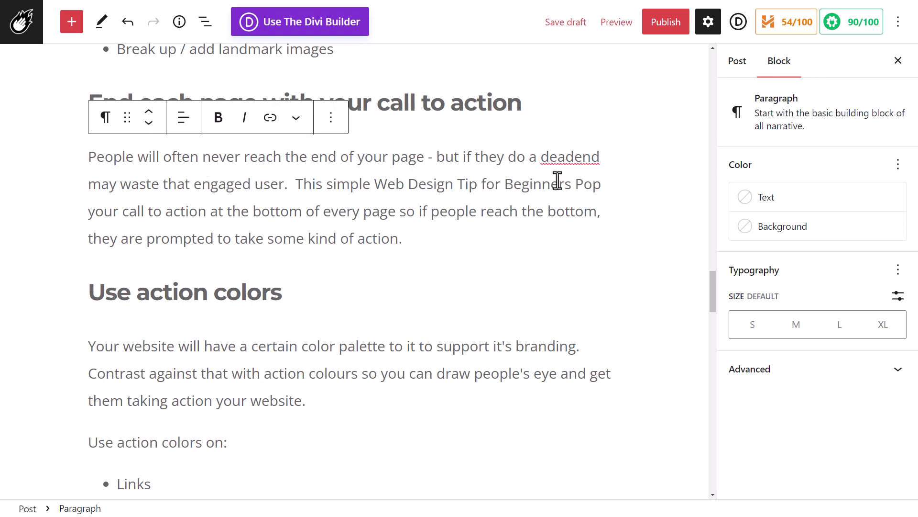
{"action": "type", "text": "is to"}
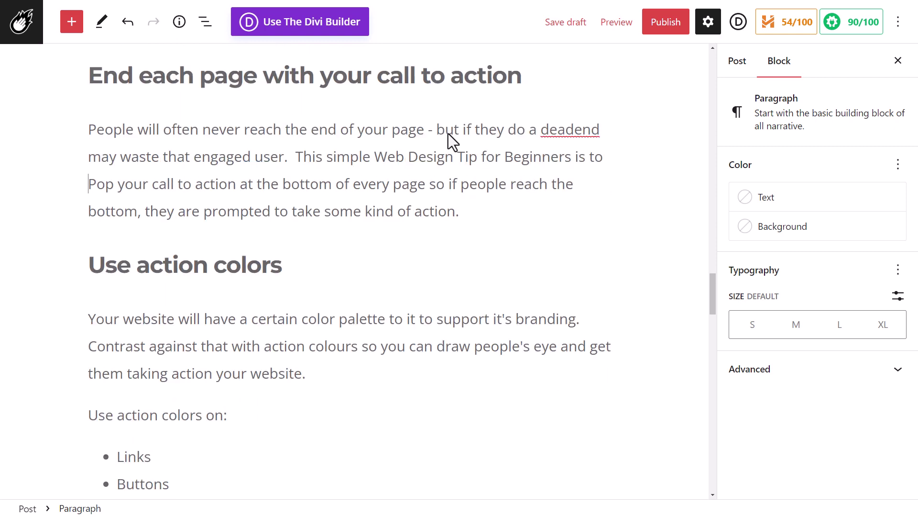
Correct the misspelled 'Naviogation' to 'Navigation'.
{"action": "scroll", "coordinate": [340, 129], "scroll_direction": "down", "scroll_amount": 9}
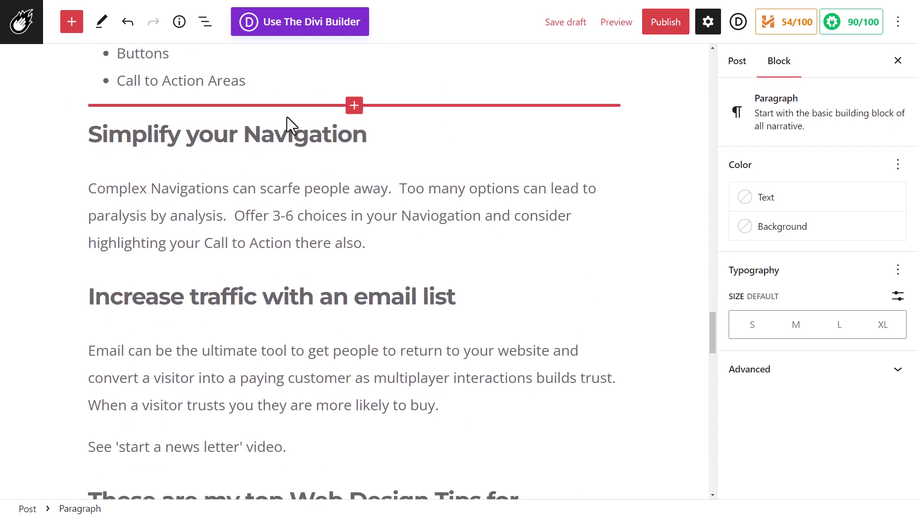
{"action": "left_click", "coordinate": [437, 216]}
{"action": "key", "text": "BackSpace"}
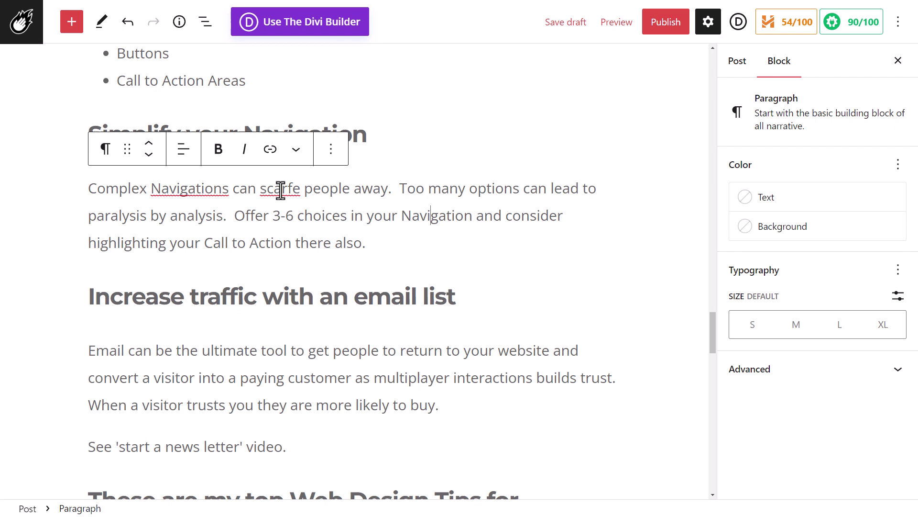
{"action": "scroll", "coordinate": [277, 196], "scroll_direction": "down", "scroll_amount": 3}
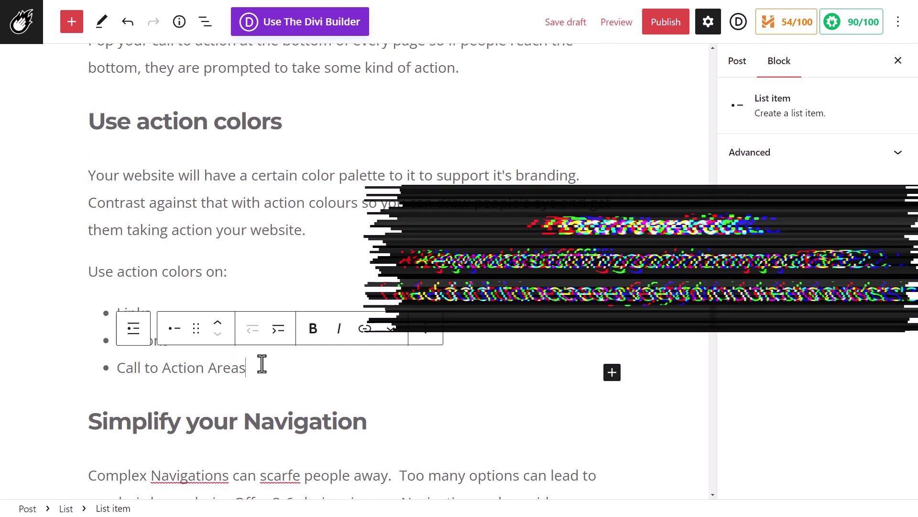
Add a 'subtle but powerful' paragraph under the Call to Action list and insert 'my post on Web Design Tips for Beginners' into the closing sentence.
{"action": "key", "text": "Return"}
{"action": "key", "text": "Return"}
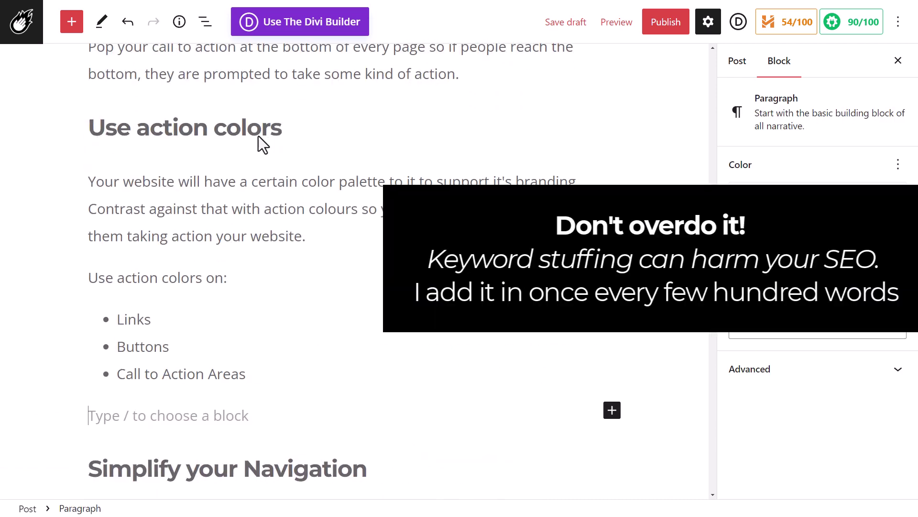
{"action": "type", "text": "This is a subtle but powerful thing to do, one of the "}
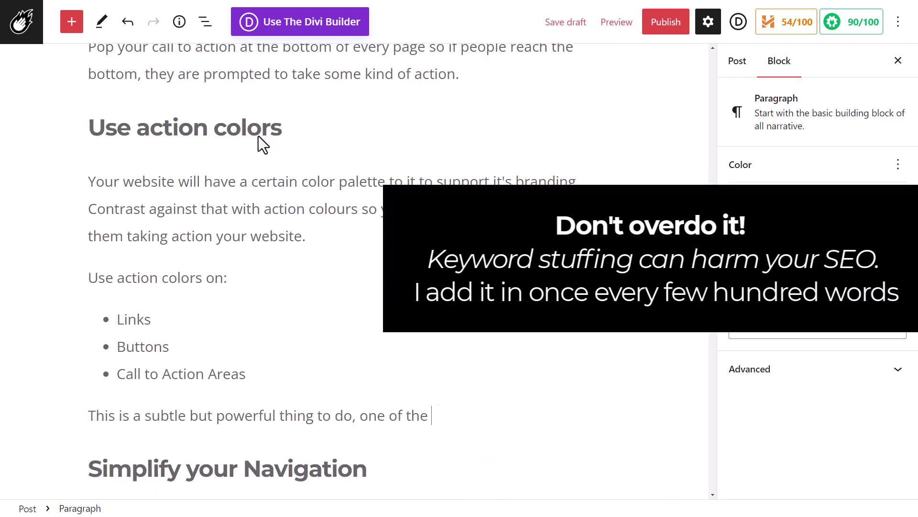
{"action": "type", "text": "easiest and most visual Web Design Tips for Beginners out there"}
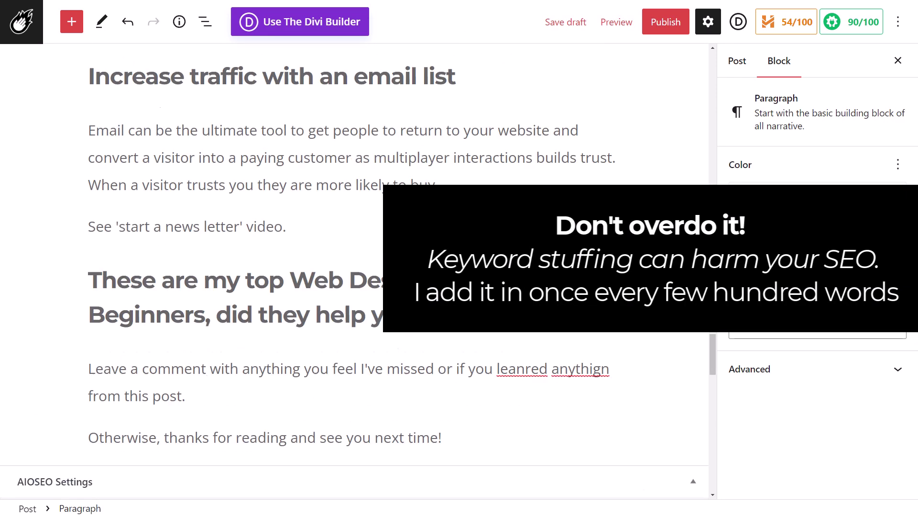
{"action": "left_click", "coordinate": [280, 369]}
{"action": "type", "text": "my post on Web Design Tips for Beginners"}
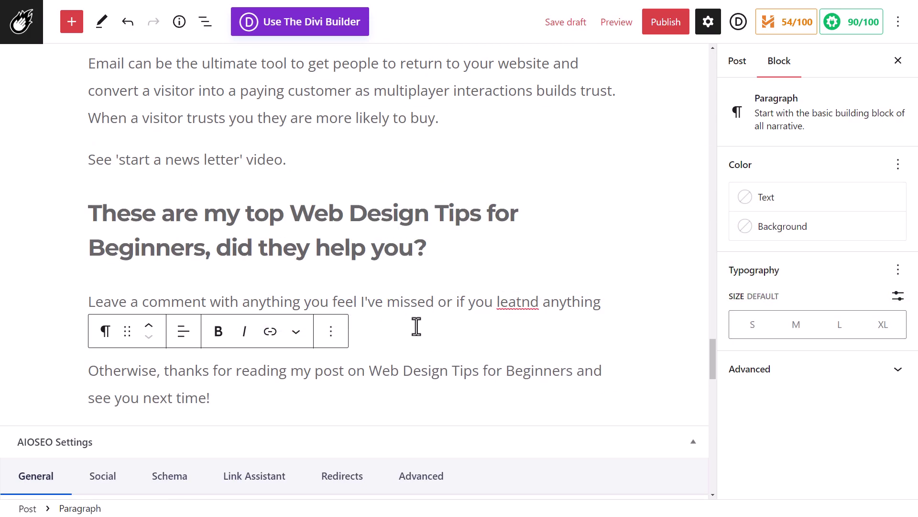
{"action": "left_click", "coordinate": [478, 376]}
{"action": "scroll", "coordinate": [457, 375], "scroll_direction": "up", "scroll_amount": 20}
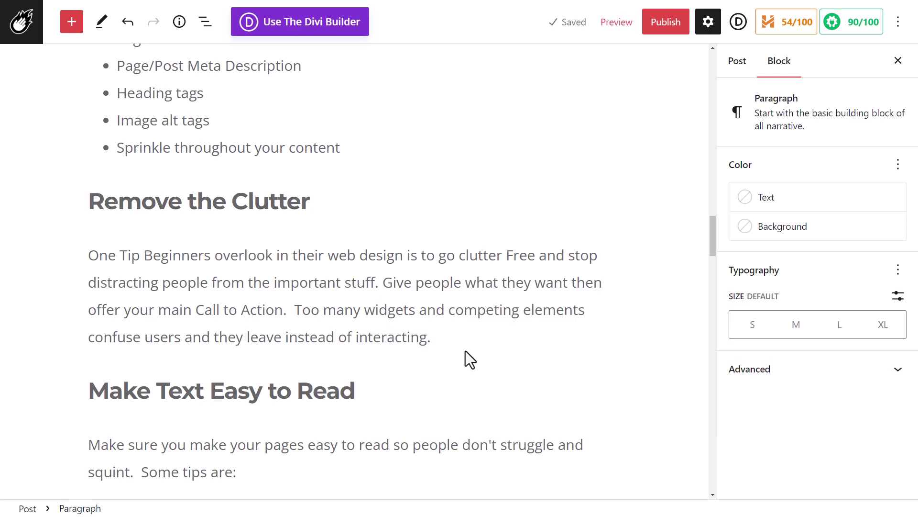
Change 'ladnignon' to 'landing' so the Home bullet reads 'landing another page'.
{"action": "scroll", "coordinate": [449, 279], "scroll_direction": "up", "scroll_amount": 10}
{"action": "scroll", "coordinate": [450, 279], "scroll_direction": "up", "scroll_amount": 7}
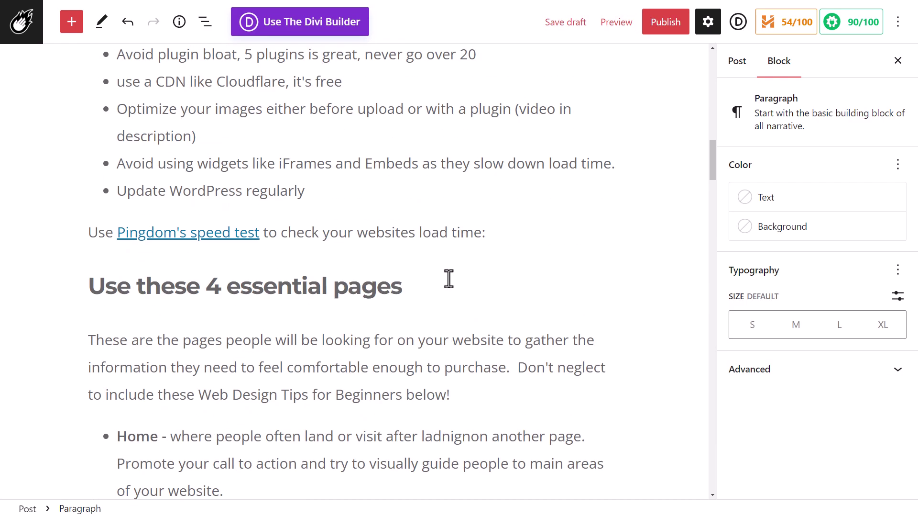
{"action": "left_click_drag", "start_coordinate": [489, 438], "coordinate": [434, 437]}
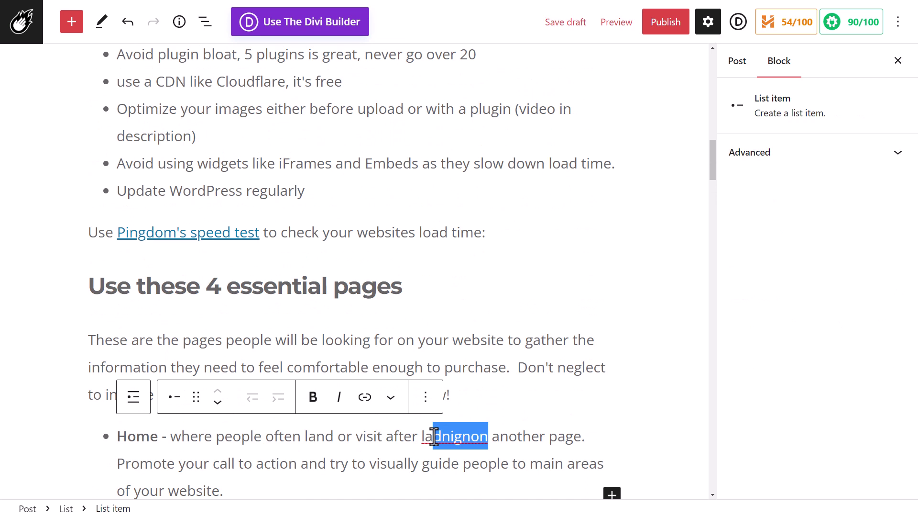
{"action": "type", "text": "nding"}
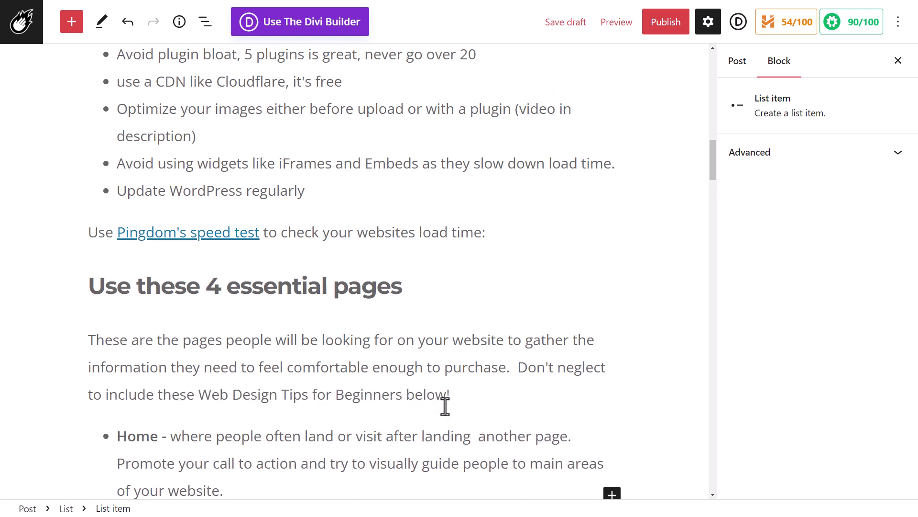
{"action": "key", "text": "BackSpace"}
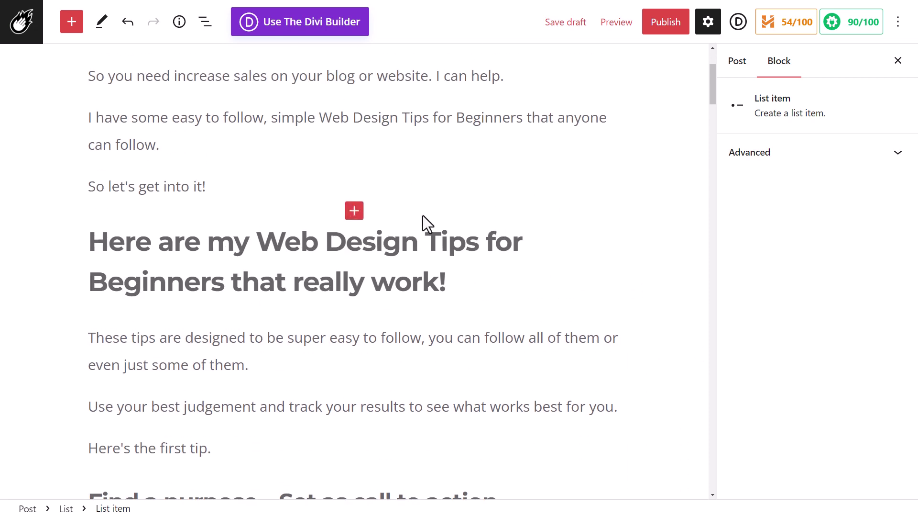
{"action": "scroll", "coordinate": [423, 215], "scroll_direction": "up", "scroll_amount": 1}
Add a new block after 'So let's get into it!' and pick the laptop desk photo from the Media Library.
{"action": "left_click", "coordinate": [213, 238]}
{"action": "key", "text": "Return"}
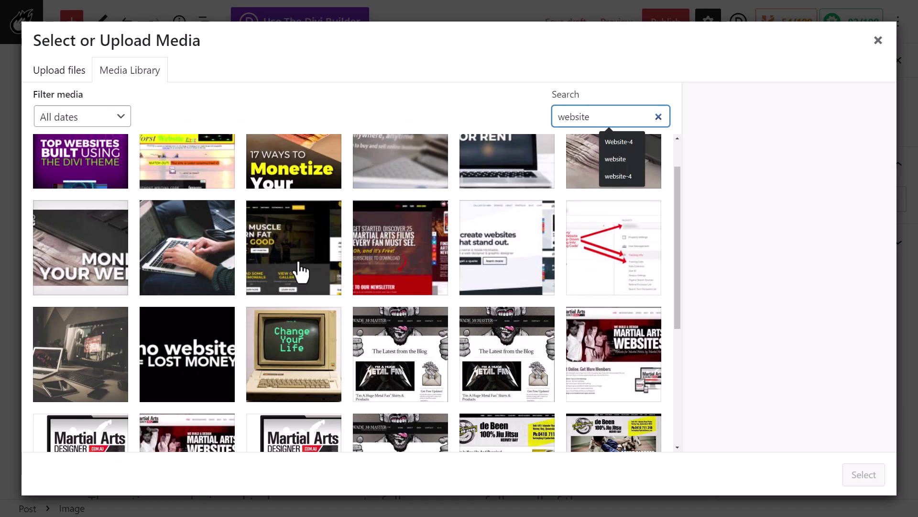
{"action": "left_click", "coordinate": [80, 356]}
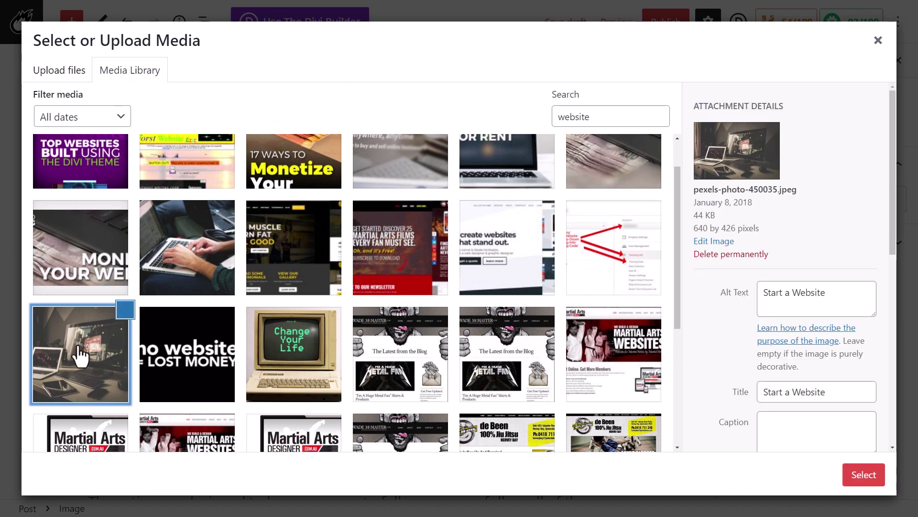
{"action": "scroll", "coordinate": [746, 200], "scroll_direction": "down", "scroll_amount": 3}
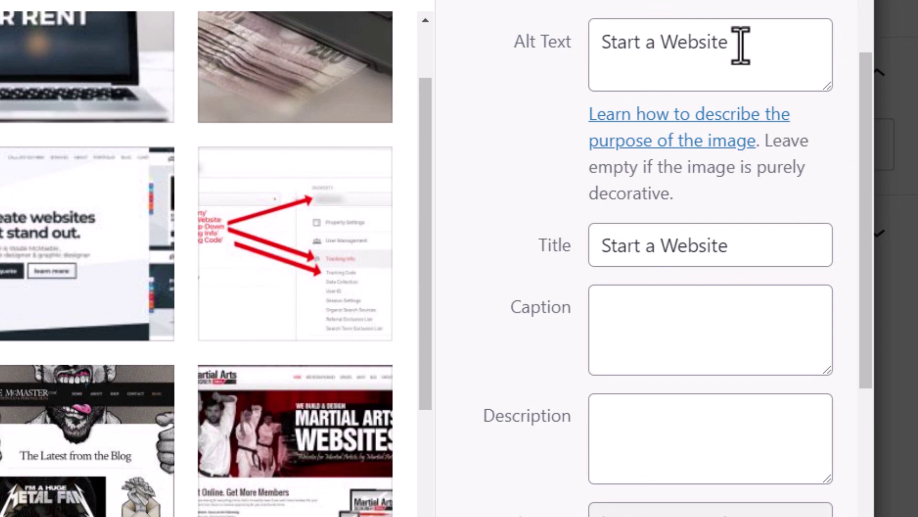
Set the photo's alt text and title to 'Web Design Tips for Beginners - Tip 1'.
{"action": "left_click_drag", "start_coordinate": [739, 42], "coordinate": [589, 42]}
{"action": "type", "text": "Web Design Tips for Beginners"}
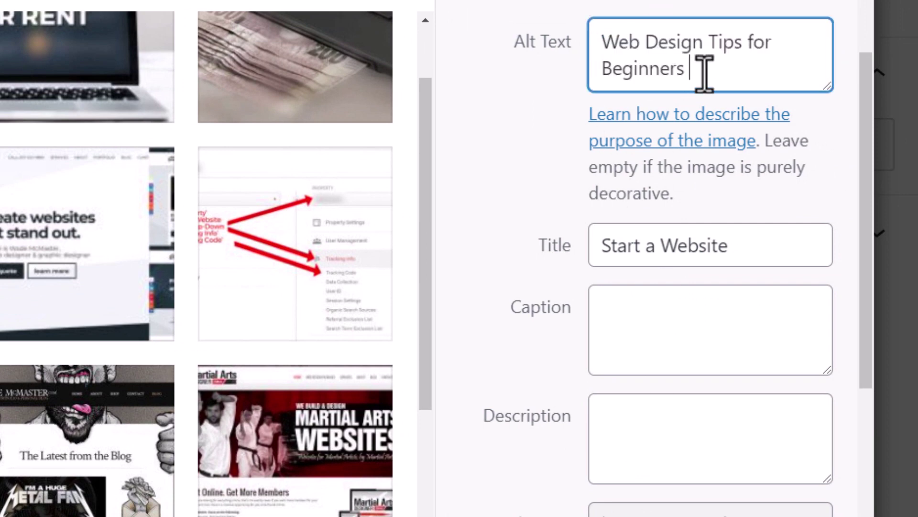
{"action": "type", "text": "- "}
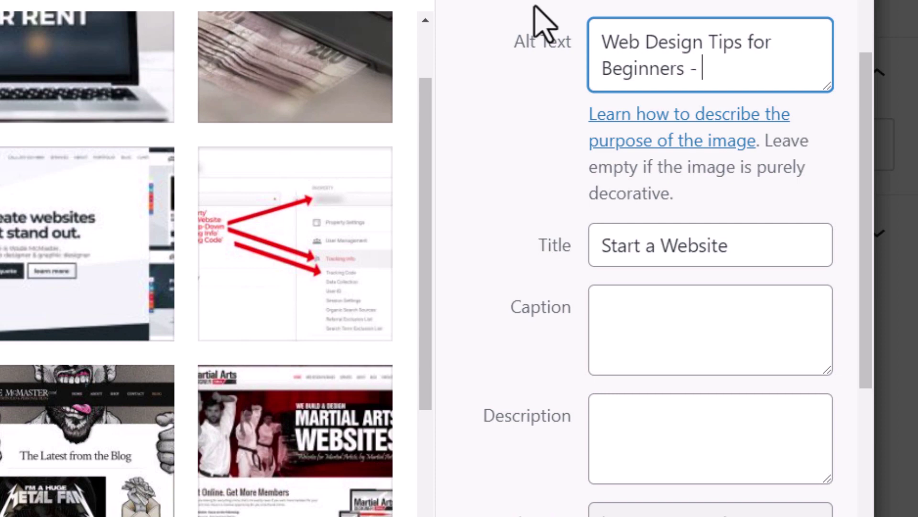
{"action": "type", "text": "Tip 1"}
{"action": "left_click_drag", "start_coordinate": [775, 58], "coordinate": [543, 10]}
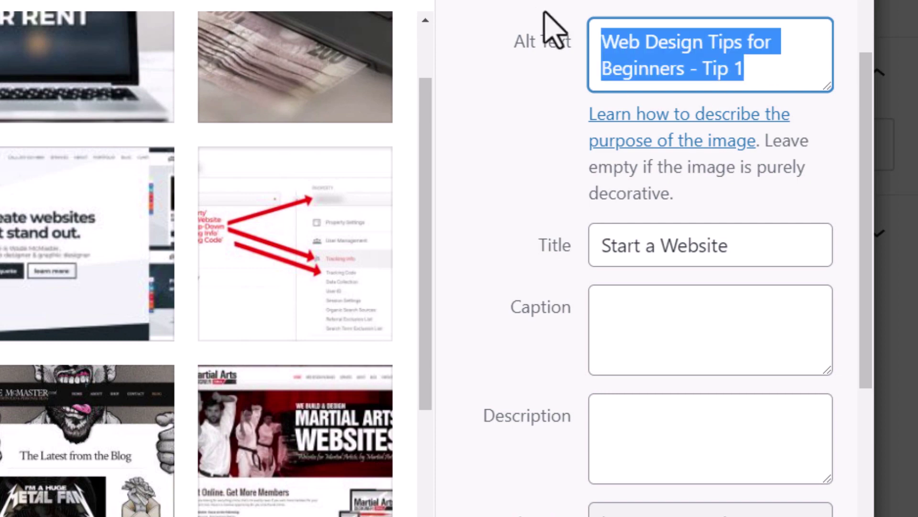
{"action": "key", "text": "ctrl+c"}
{"action": "left_click", "coordinate": [688, 243]}
{"action": "key", "text": "ctrl+a"}
{"action": "key", "text": "ctrl+v"}
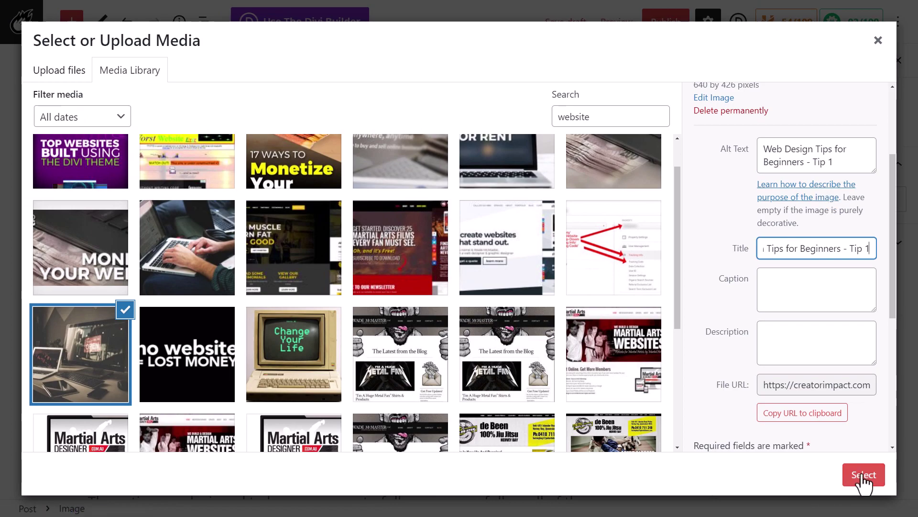
Insert the laptop desk photo into the post and align it center.
{"action": "left_click", "coordinate": [859, 493]}
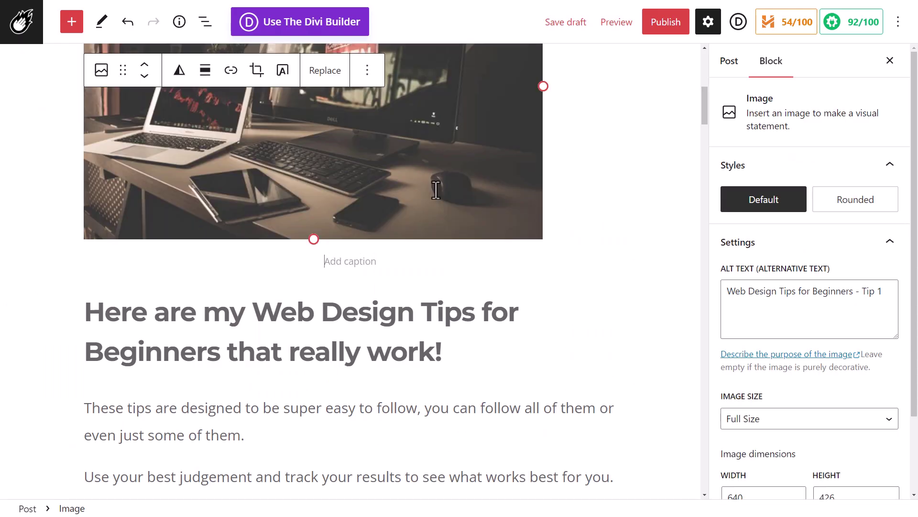
{"action": "left_click", "coordinate": [206, 70]}
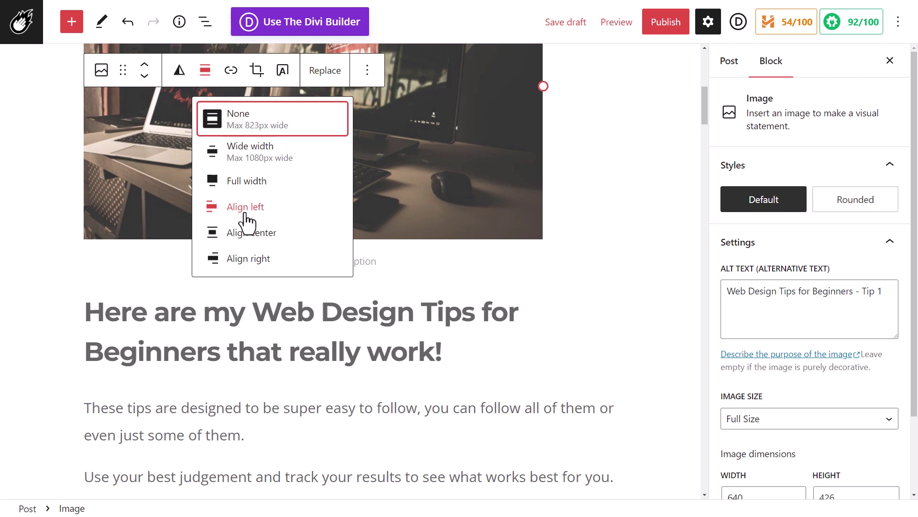
{"action": "left_click", "coordinate": [249, 241]}
{"action": "scroll", "coordinate": [551, 206], "scroll_direction": "up", "scroll_amount": 2}
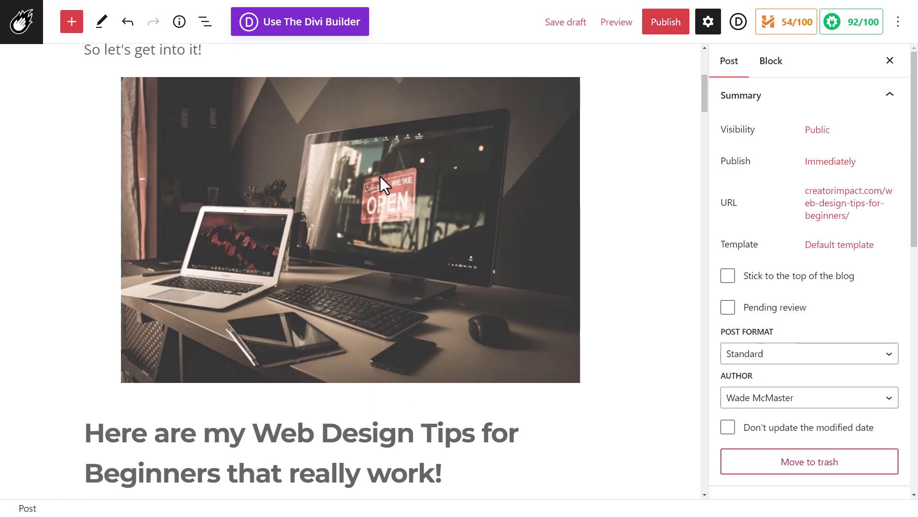
{"action": "left_click", "coordinate": [380, 176]}
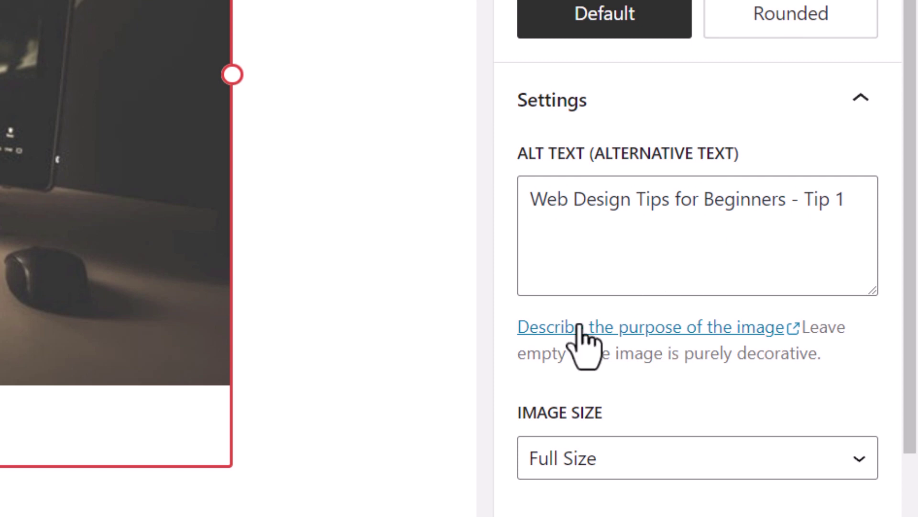
{"action": "scroll", "coordinate": [5, 301], "scroll_direction": "down", "scroll_amount": 2}
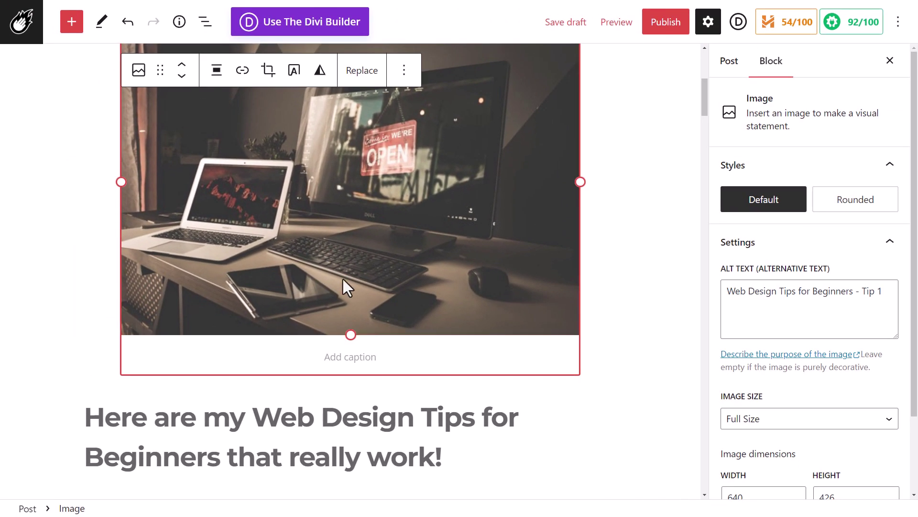
Add an image block below the Pingdom speed test line.
{"action": "scroll", "coordinate": [593, 214], "scroll_direction": "down", "scroll_amount": 1}
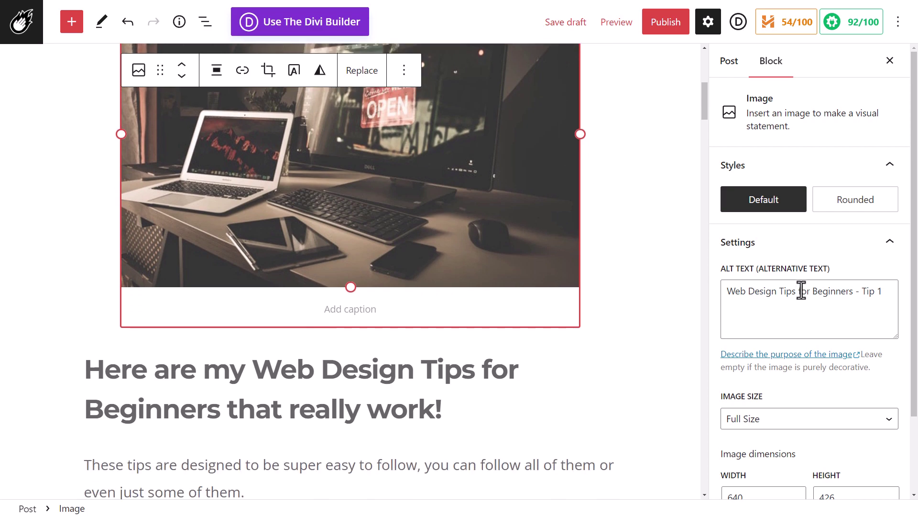
{"action": "scroll", "coordinate": [401, 264], "scroll_direction": "down", "scroll_amount": 5}
{"action": "scroll", "coordinate": [474, 190], "scroll_direction": "down", "scroll_amount": 10}
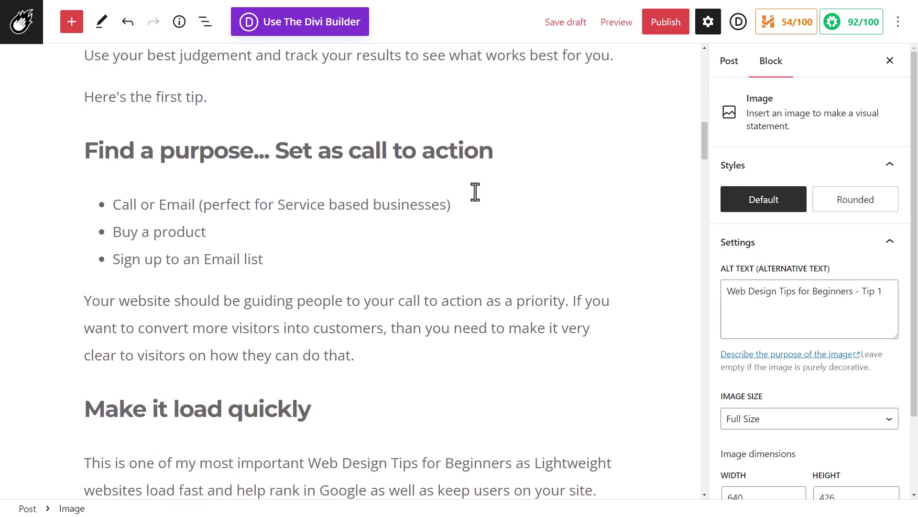
{"action": "left_click", "coordinate": [325, 125]}
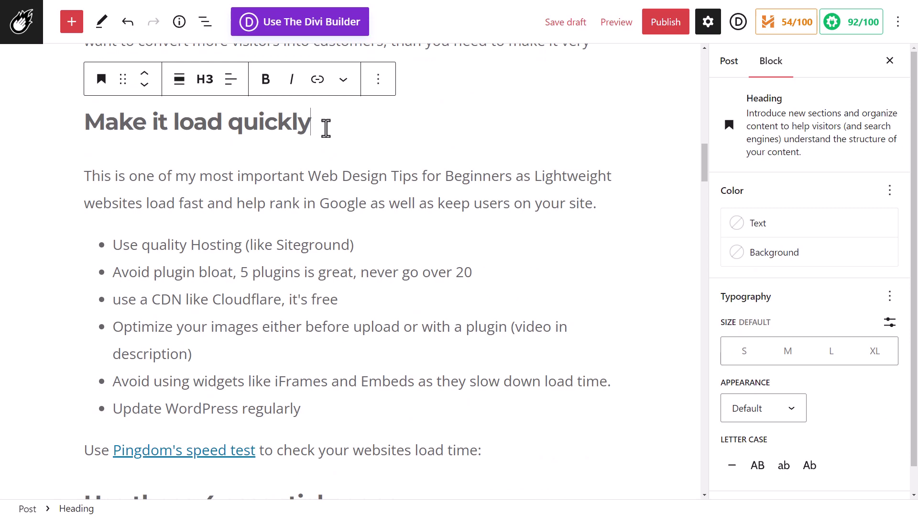
{"action": "scroll", "coordinate": [306, 225], "scroll_direction": "down", "scroll_amount": 4}
{"action": "scroll", "coordinate": [361, 269], "scroll_direction": "up", "scroll_amount": 3}
{"action": "scroll", "coordinate": [361, 269], "scroll_direction": "down", "scroll_amount": 2}
{"action": "left_click", "coordinate": [608, 314]}
{"action": "key", "text": "Return"}
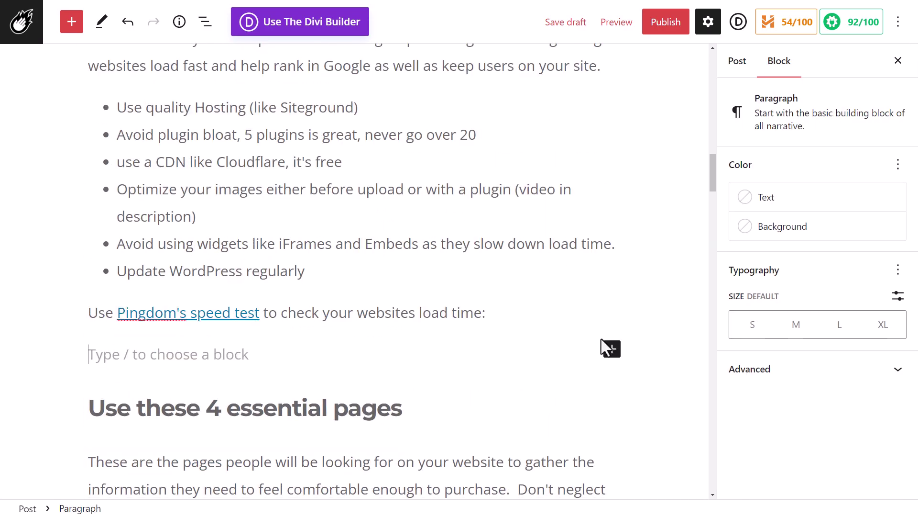
{"action": "left_click", "coordinate": [611, 349]}
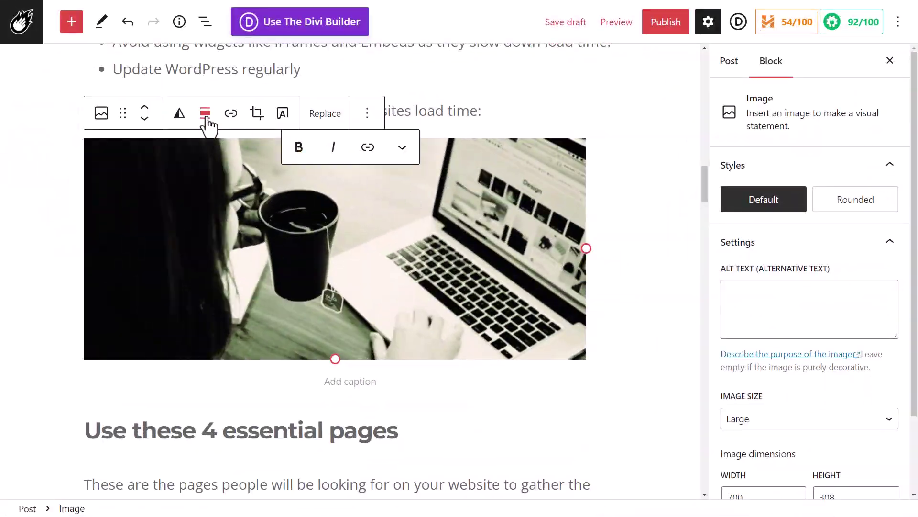
Center the new image and give it the alt text 'Web Design Tips for Beginners - Tip 1'.
{"action": "left_click", "coordinate": [206, 115]}
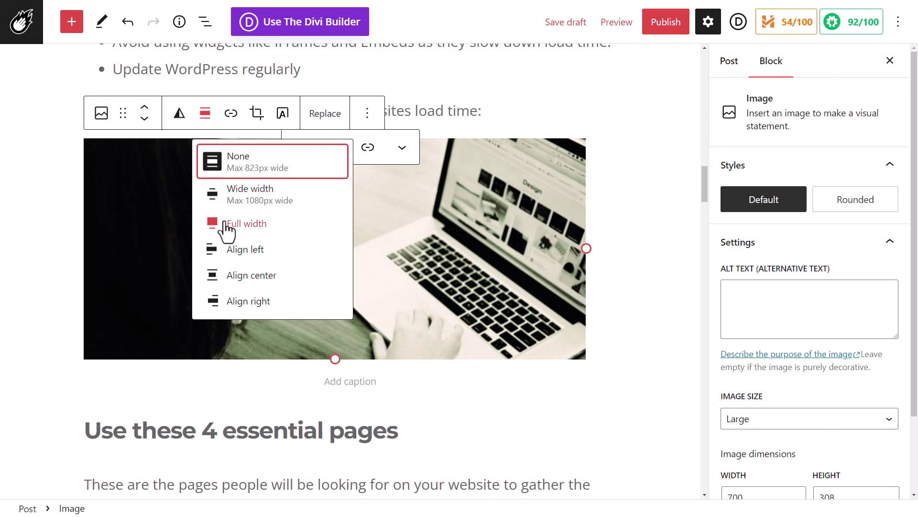
{"action": "left_click", "coordinate": [230, 277]}
{"action": "left_click", "coordinate": [643, 206]}
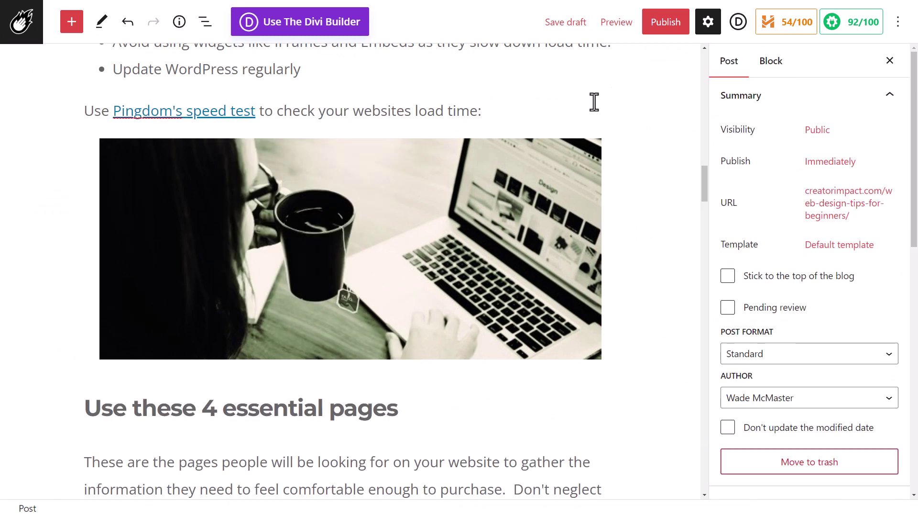
{"action": "left_click", "coordinate": [405, 173]}
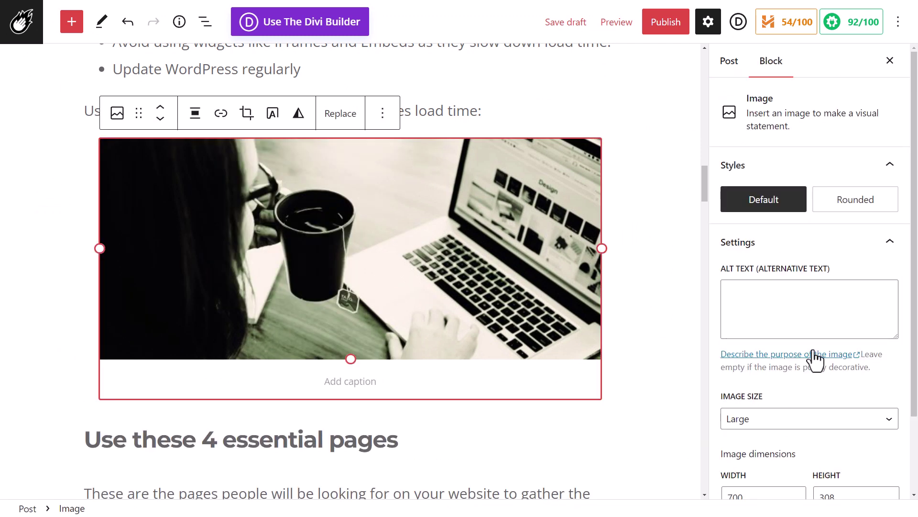
{"action": "left_click", "coordinate": [768, 287]}
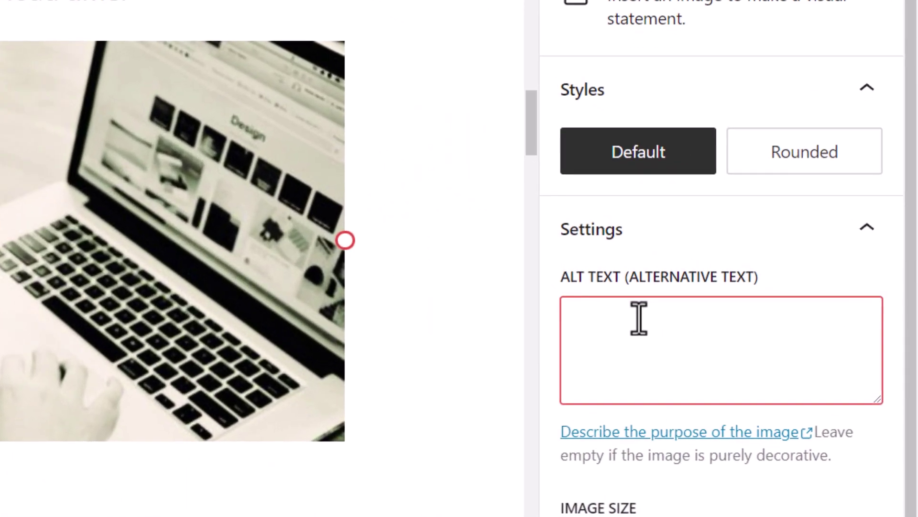
{"action": "key", "text": "ctrl+v"}
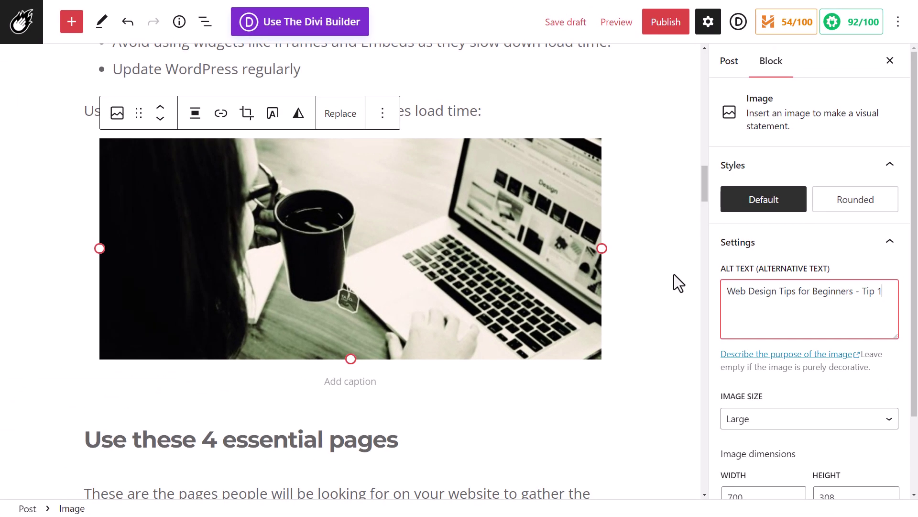
{"action": "left_click", "coordinate": [674, 274]}
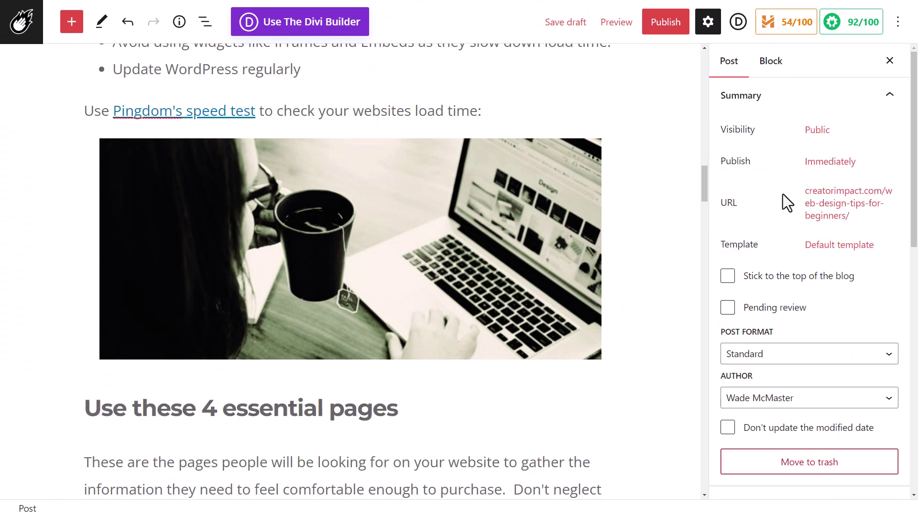
{"action": "left_click_drag", "start_coordinate": [698, 186], "coordinate": [713, 59]}
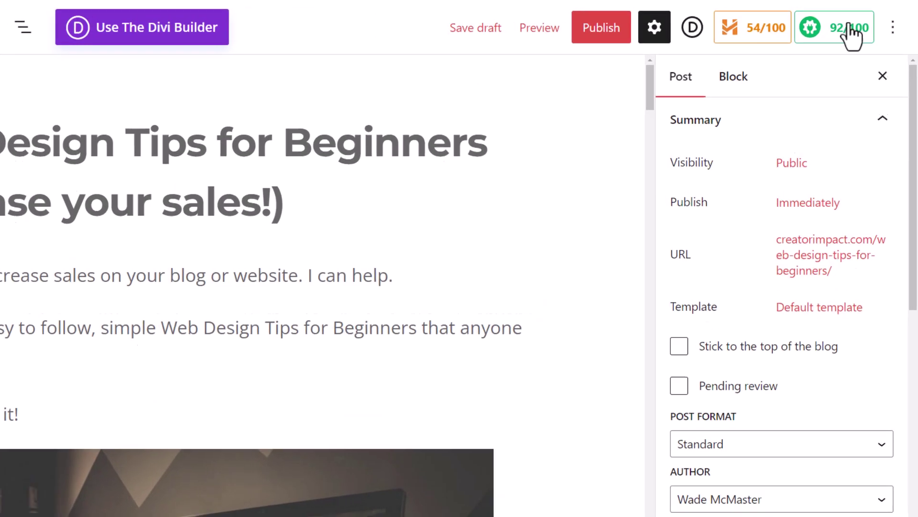
Enter 'Web Design Tips for Beginners' as the AIOSEO focus keyphrase, removing the pasted ' - Tip 1' suffix.
{"action": "left_click", "coordinate": [849, 27]}
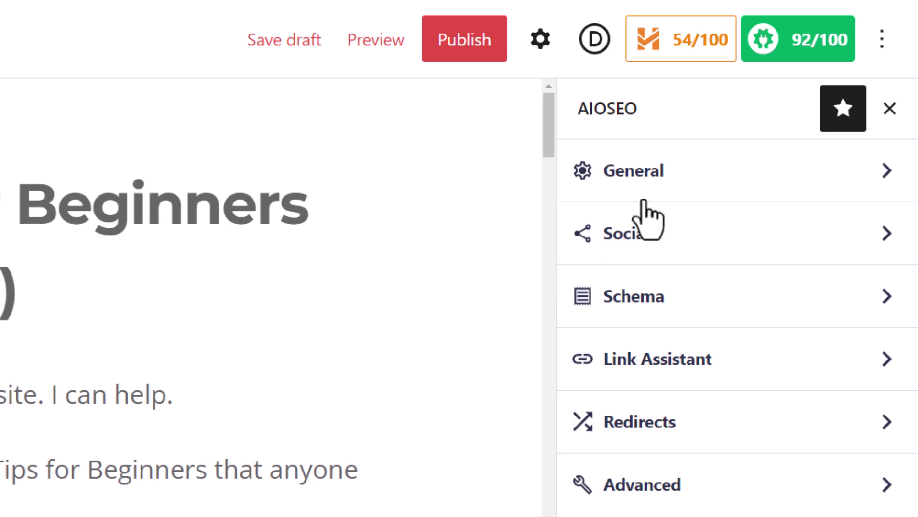
{"action": "left_click", "coordinate": [759, 188]}
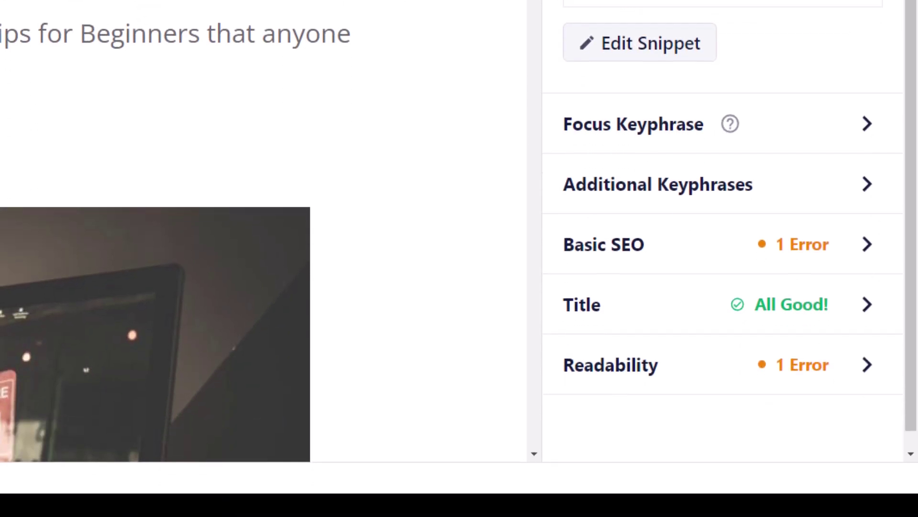
{"action": "left_click", "coordinate": [873, 132]}
{"action": "scroll", "coordinate": [622, 216], "scroll_direction": "down", "scroll_amount": 3}
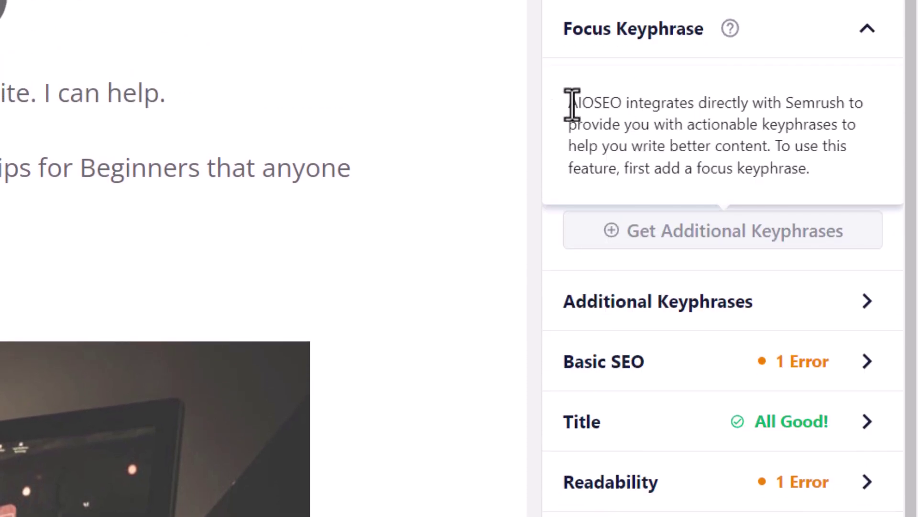
{"action": "left_click", "coordinate": [734, 114]}
{"action": "key", "text": "ctrl+v"}
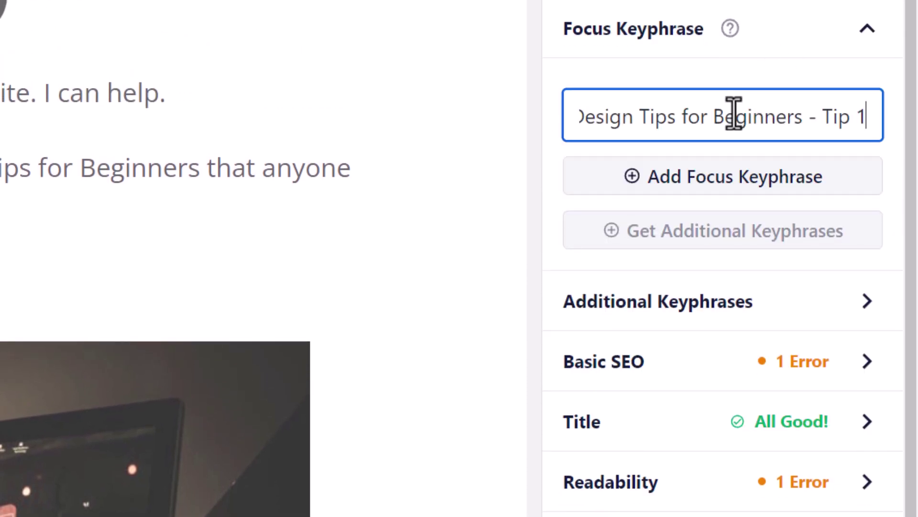
{"action": "left_click_drag", "start_coordinate": [793, 115], "coordinate": [904, 129]}
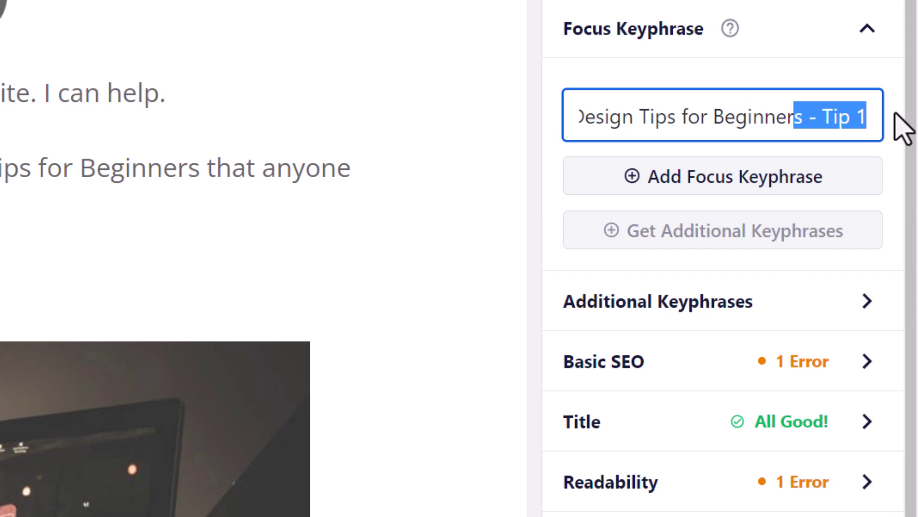
{"action": "key", "text": "BackSpace"}
{"action": "left_click_drag", "start_coordinate": [822, 123], "coordinate": [590, 123]}
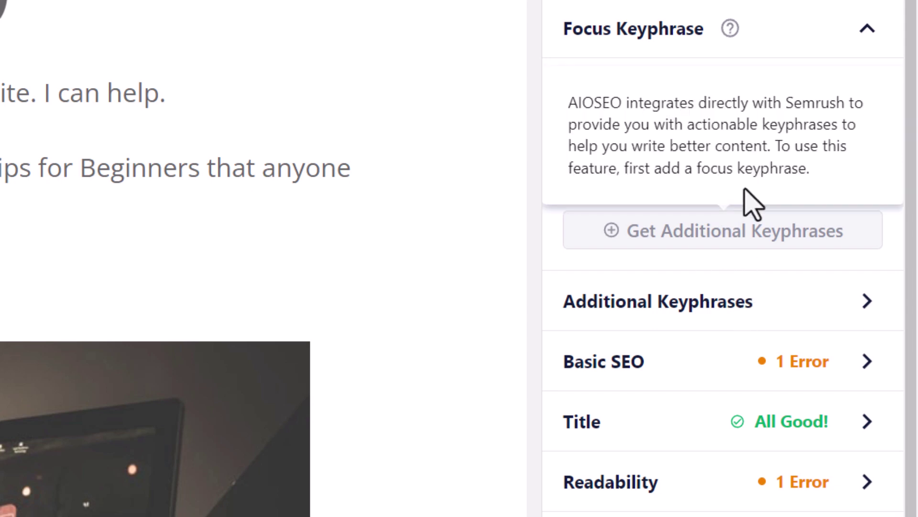
{"action": "left_click", "coordinate": [653, 177]}
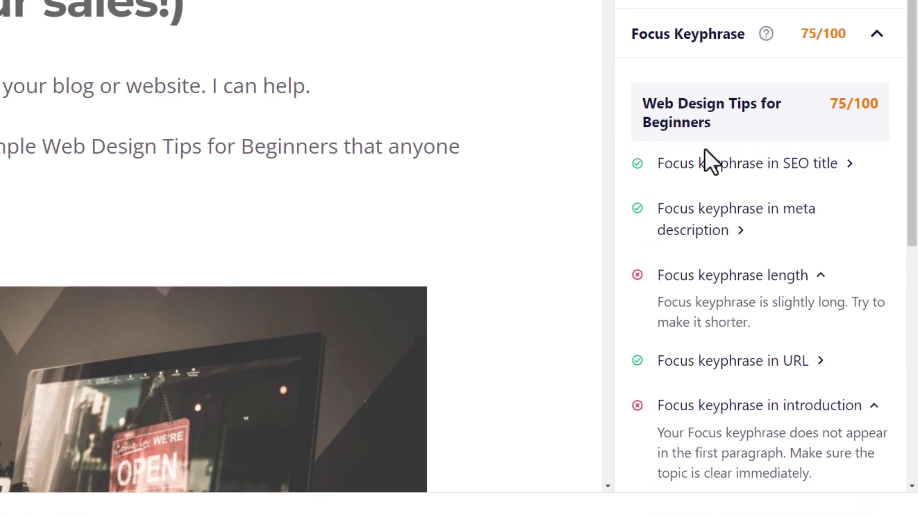
{"action": "scroll", "coordinate": [718, 71], "scroll_direction": "down", "scroll_amount": 4}
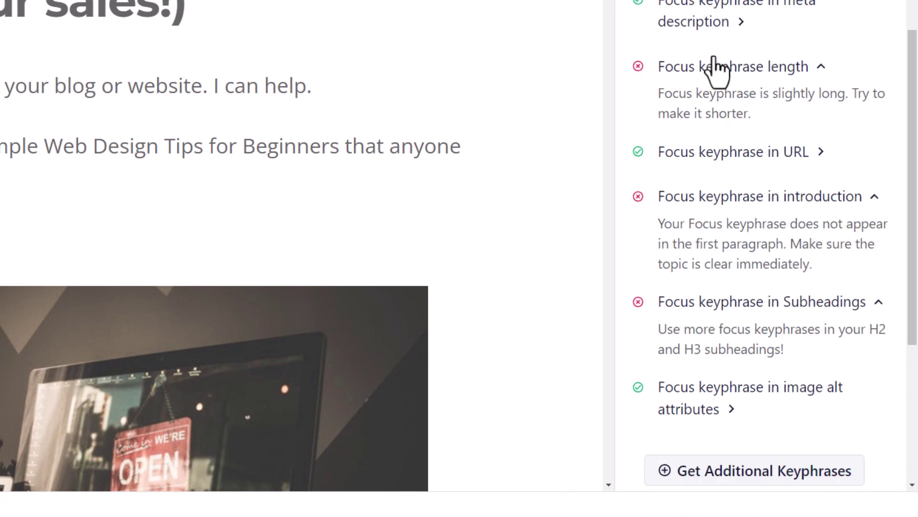
{"action": "left_click_drag", "start_coordinate": [695, 94], "coordinate": [843, 98]}
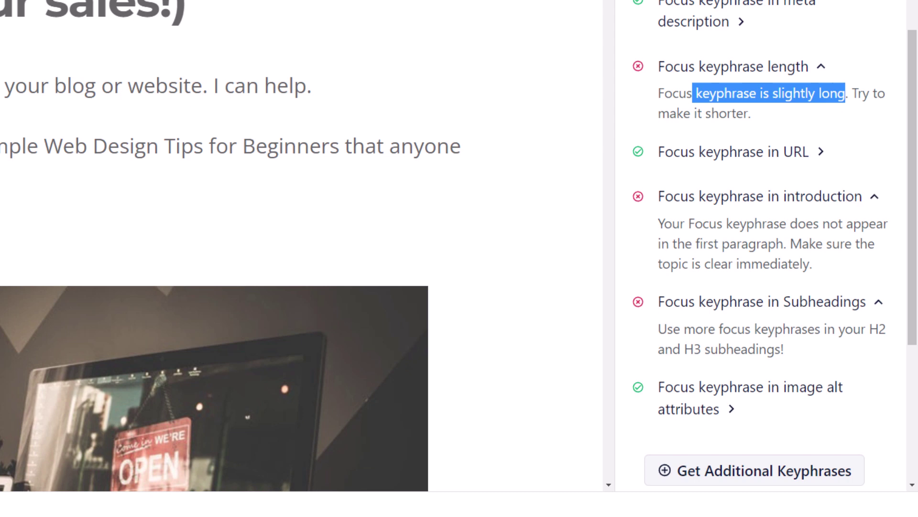
{"action": "scroll", "coordinate": [774, 174], "scroll_direction": "down", "scroll_amount": 2}
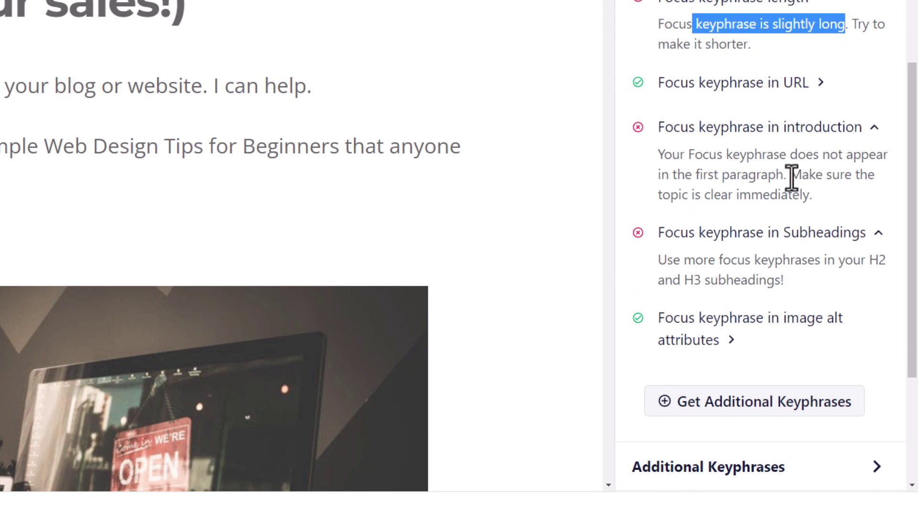
{"action": "left_click_drag", "start_coordinate": [790, 175], "coordinate": [811, 195]}
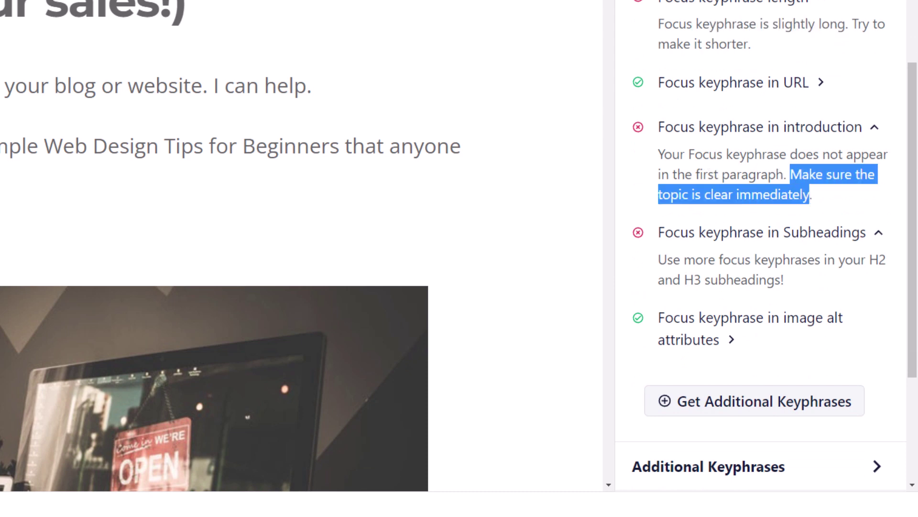
{"action": "left_click", "coordinate": [81, 82]}
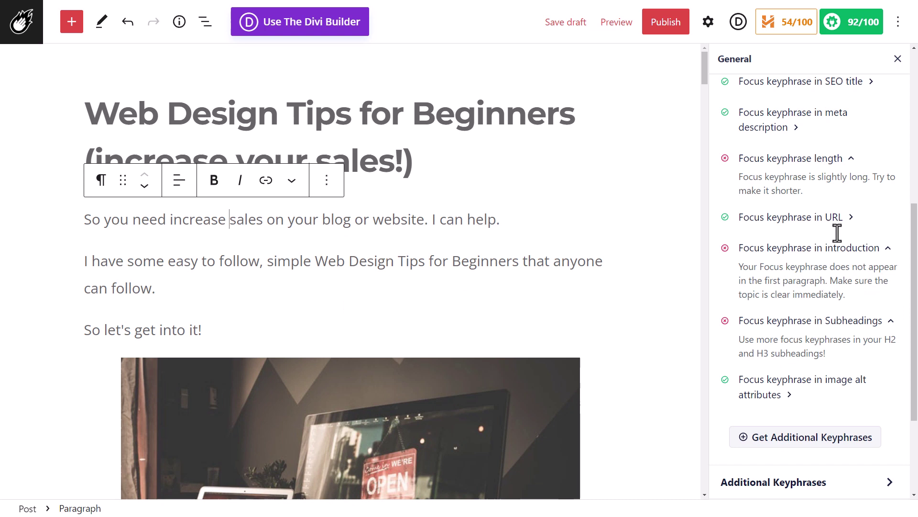
Join the second paragraph onto the first so the keyphrase sits in the introduction, and dismiss the subheadings hint.
{"action": "left_click", "coordinate": [531, 217]}
{"action": "key", "text": "Delete"}
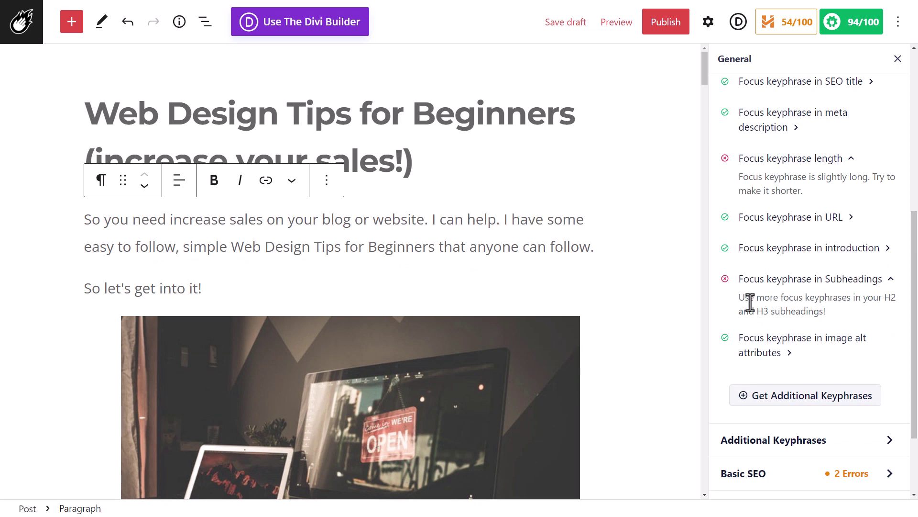
{"action": "left_click_drag", "start_coordinate": [750, 300], "coordinate": [889, 295]}
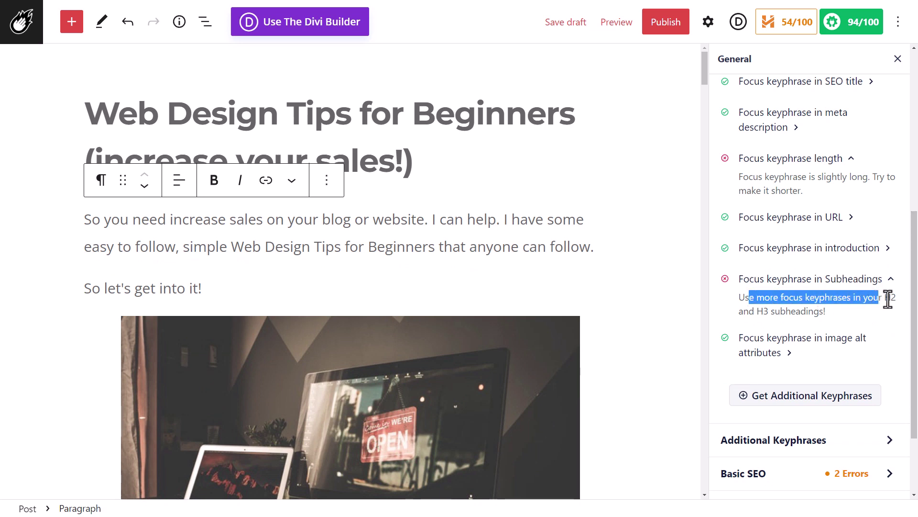
{"action": "left_click", "coordinate": [810, 309]}
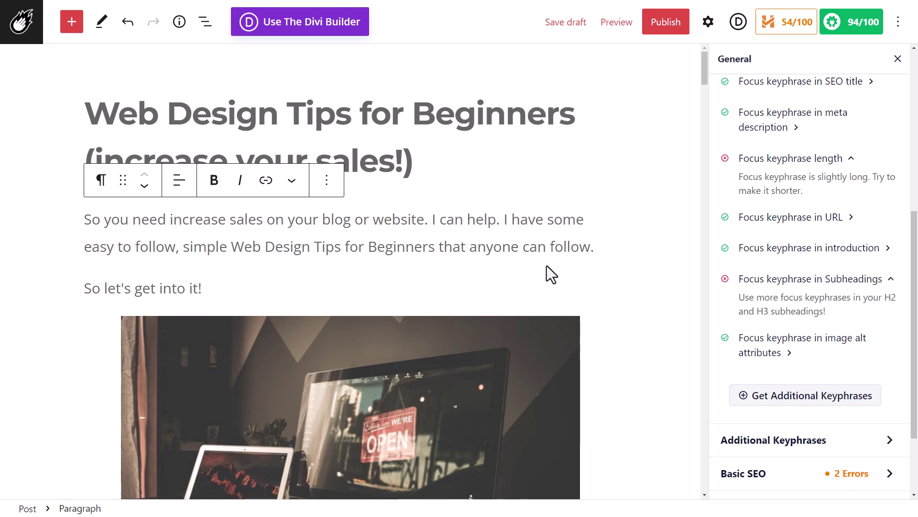
Review the post's headings, from 'Here are my Web Design Tips' down to the final H3.
{"action": "scroll", "coordinate": [549, 272], "scroll_direction": "down", "scroll_amount": 10}
{"action": "left_click", "coordinate": [258, 185]}
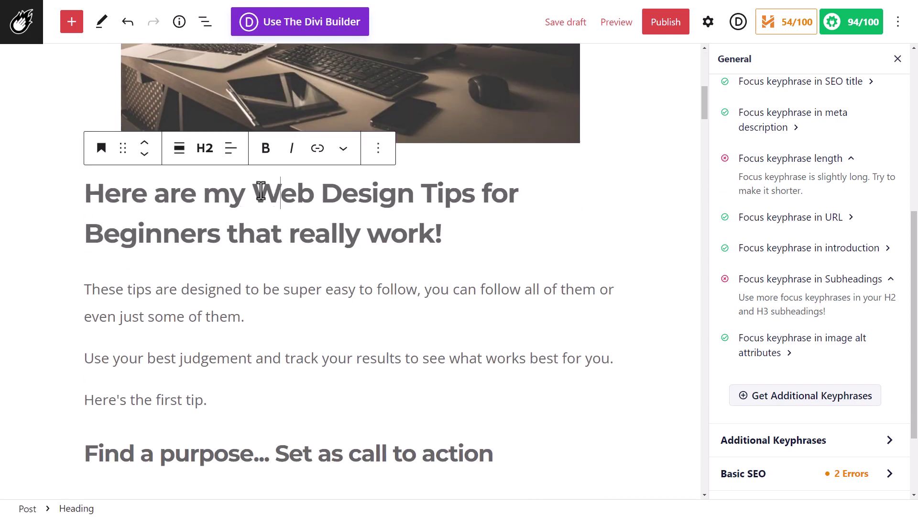
{"action": "scroll", "coordinate": [393, 330], "scroll_direction": "down", "scroll_amount": 10}
{"action": "scroll", "coordinate": [374, 356], "scroll_direction": "down", "scroll_amount": 20}
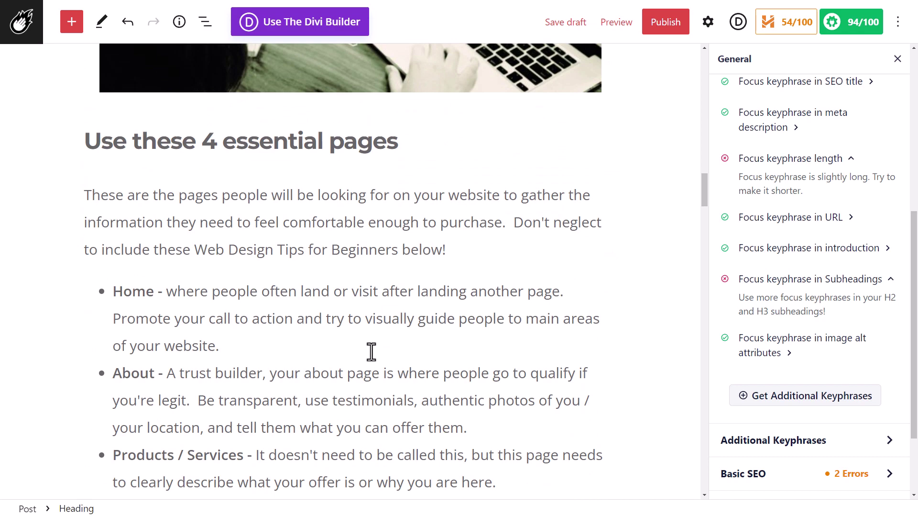
{"action": "scroll", "coordinate": [374, 345], "scroll_direction": "down", "scroll_amount": 10}
{"action": "left_click", "coordinate": [395, 188]}
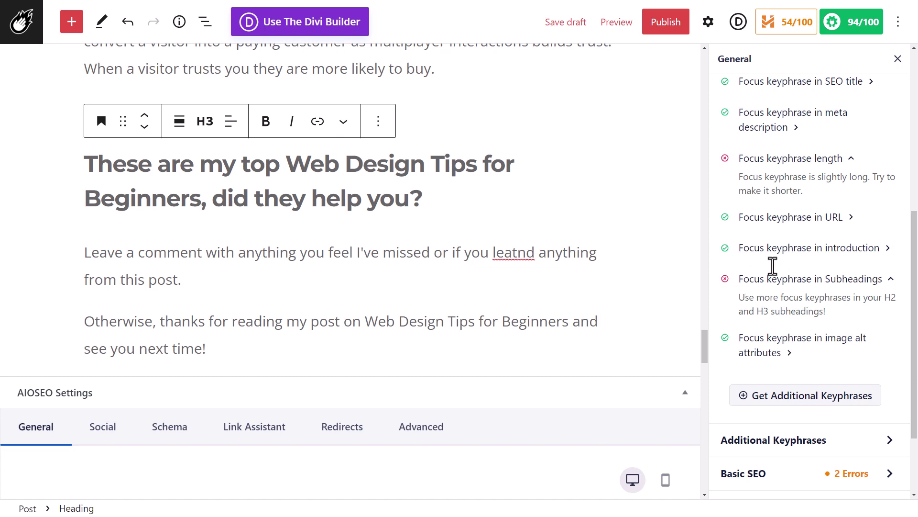
Expand AIOSEO's Basic SEO section to show its two errors: keyphrase slightly long and no internal links.
{"action": "scroll", "coordinate": [767, 311], "scroll_direction": "up", "scroll_amount": 6}
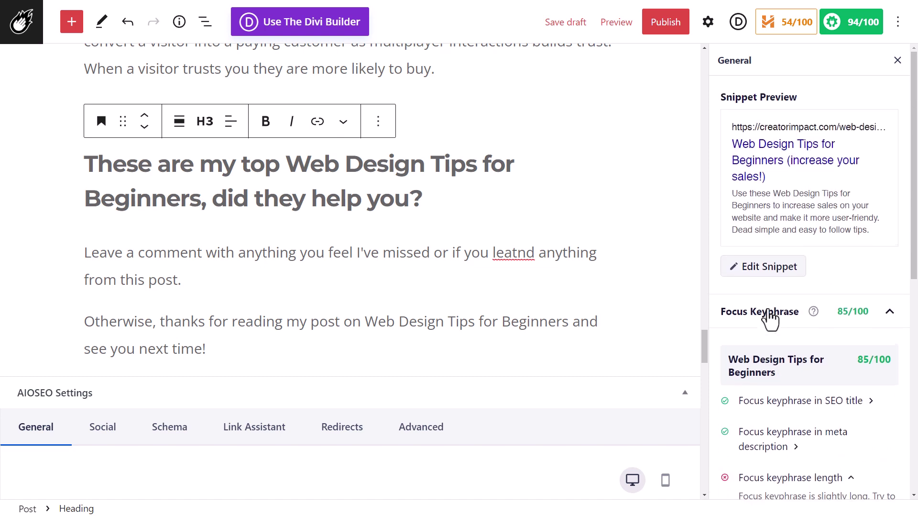
{"action": "scroll", "coordinate": [768, 318], "scroll_direction": "down", "scroll_amount": 6}
{"action": "scroll", "coordinate": [774, 306], "scroll_direction": "up", "scroll_amount": 3}
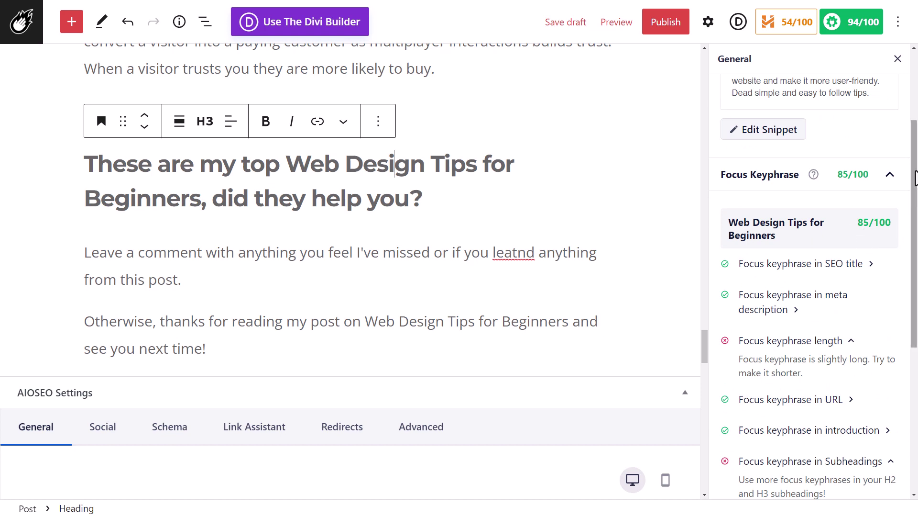
{"action": "left_click_drag", "start_coordinate": [916, 177], "coordinate": [917, 310]}
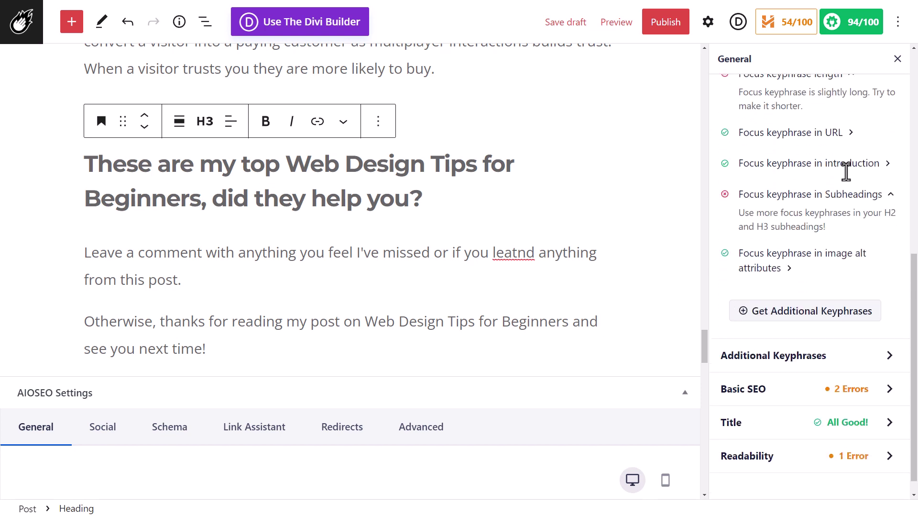
{"action": "scroll", "coordinate": [751, 258], "scroll_direction": "up", "scroll_amount": 4}
{"action": "scroll", "coordinate": [777, 306], "scroll_direction": "down", "scroll_amount": 5}
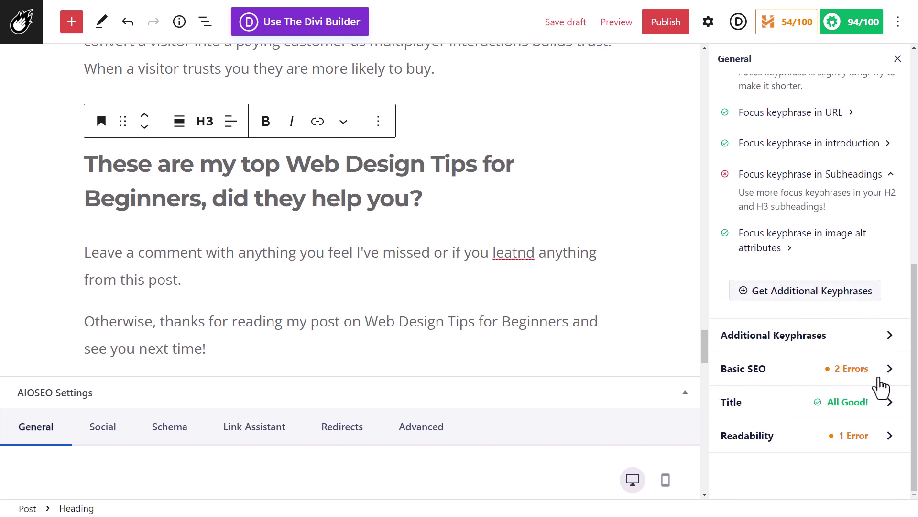
{"action": "left_click", "coordinate": [758, 373]}
{"action": "scroll", "coordinate": [757, 378], "scroll_direction": "down", "scroll_amount": 5}
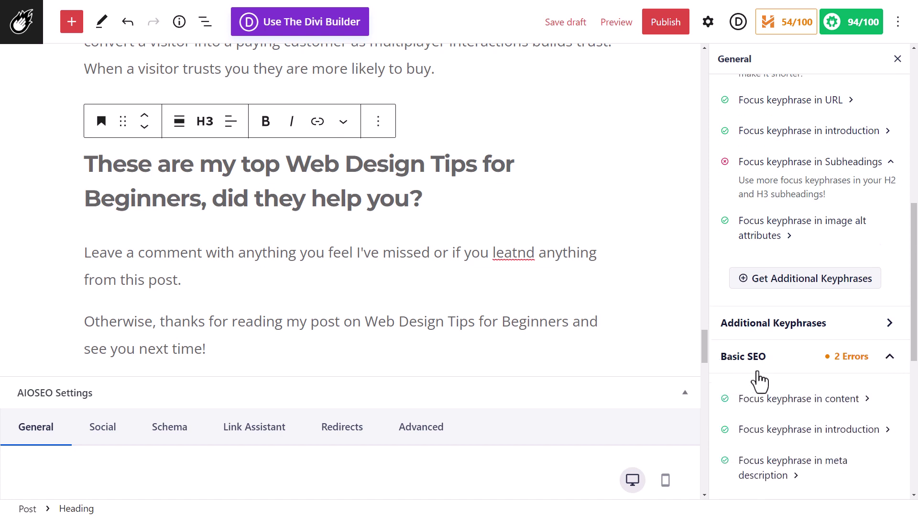
{"action": "scroll", "coordinate": [757, 377], "scroll_direction": "down", "scroll_amount": 3}
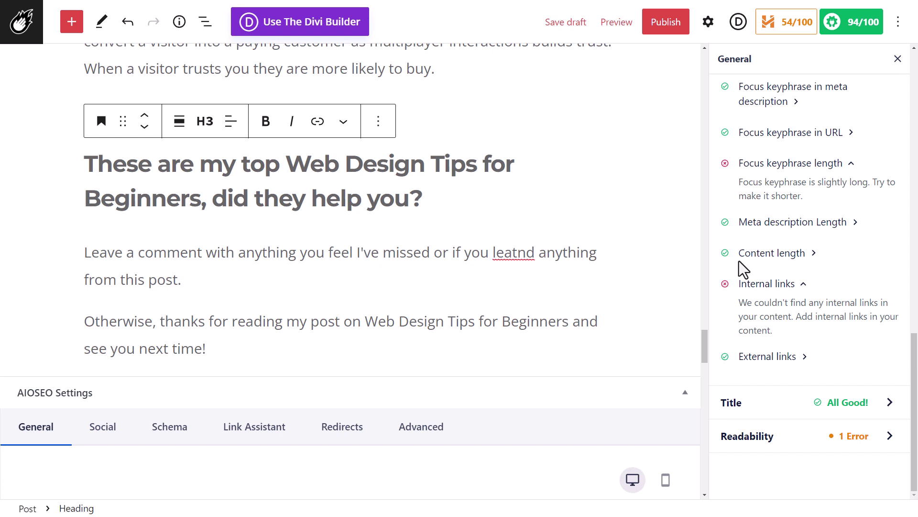
Fix the typo 'leatnd' in the closing paragraph by replacing the wrong letters with 'rne'.
{"action": "left_click_drag", "start_coordinate": [512, 252], "coordinate": [514, 252]}
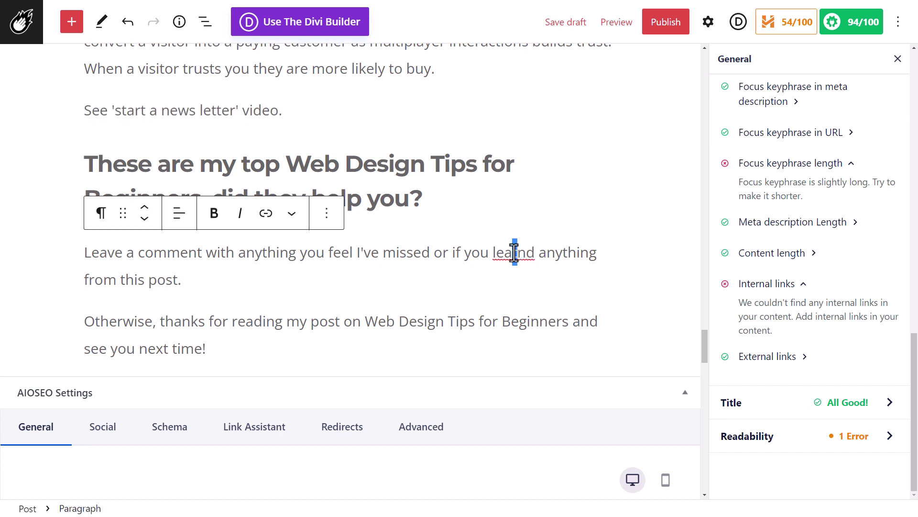
{"action": "type", "text": "rne"}
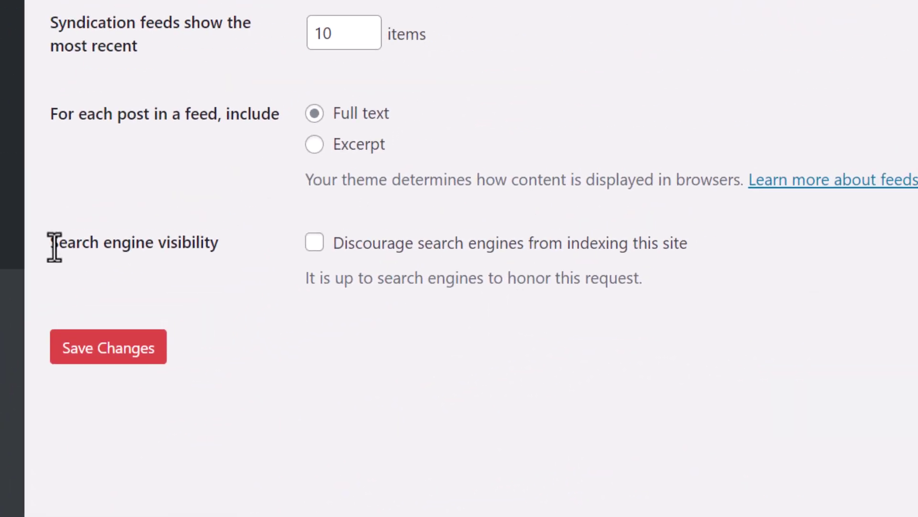
Check that 'Discourage search engines from indexing this site' is left unticked in Search engine visibility.
{"action": "left_click_drag", "start_coordinate": [53, 245], "coordinate": [209, 249]}
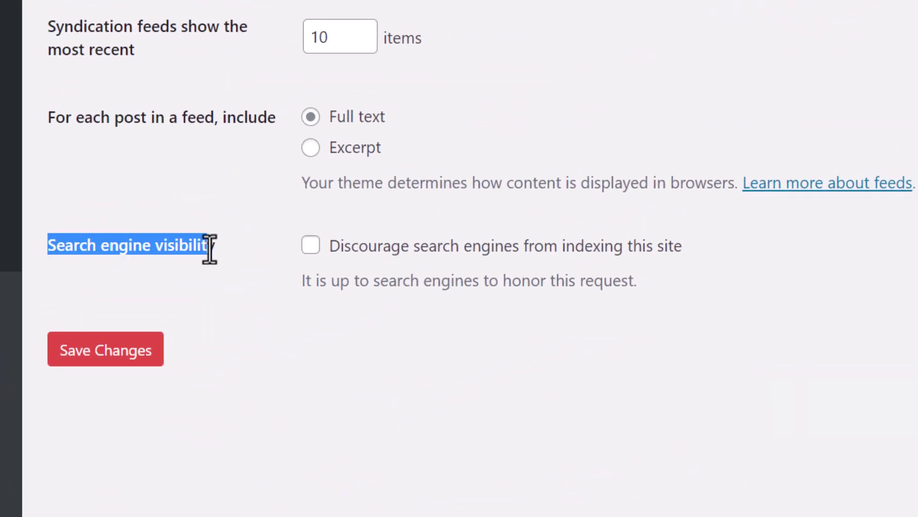